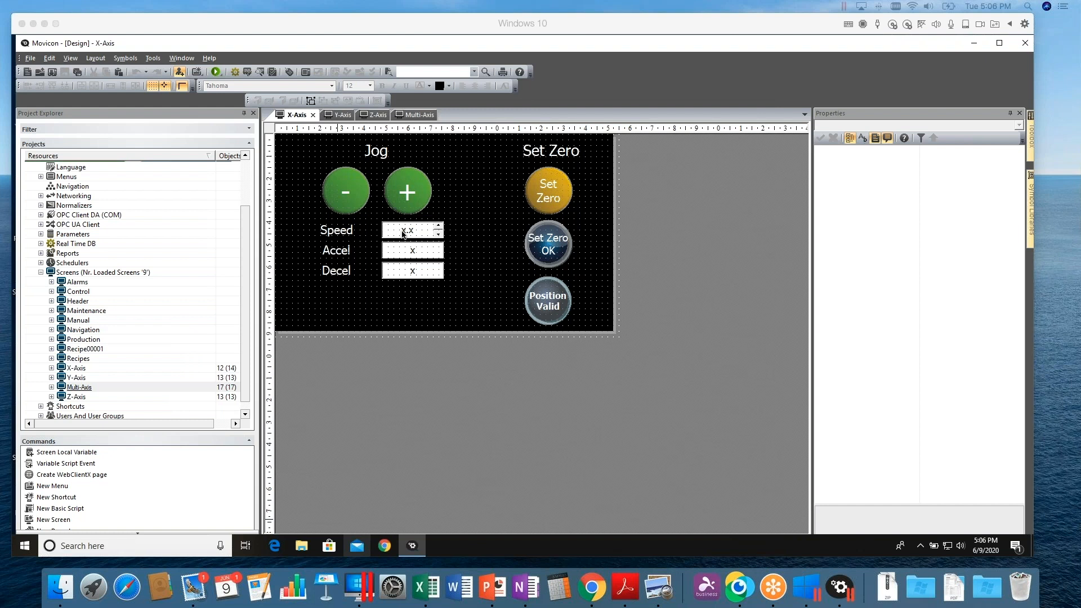
Select the Speed label group on the X-Axis screen and ungroup it into separate label and edit box
click(403, 234)
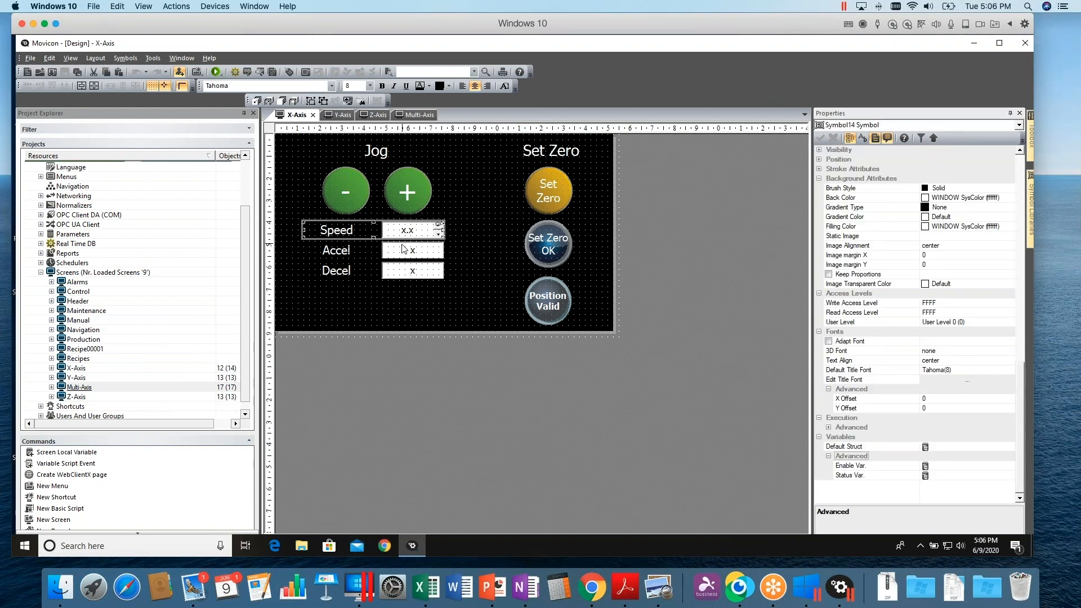
click(405, 248)
click(404, 233)
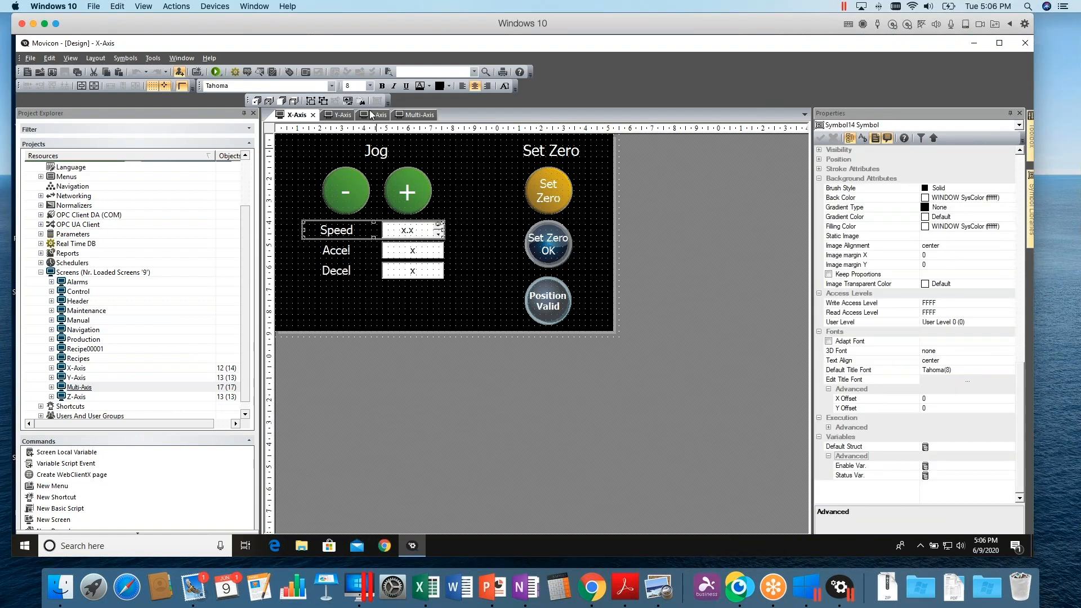
click(315, 101)
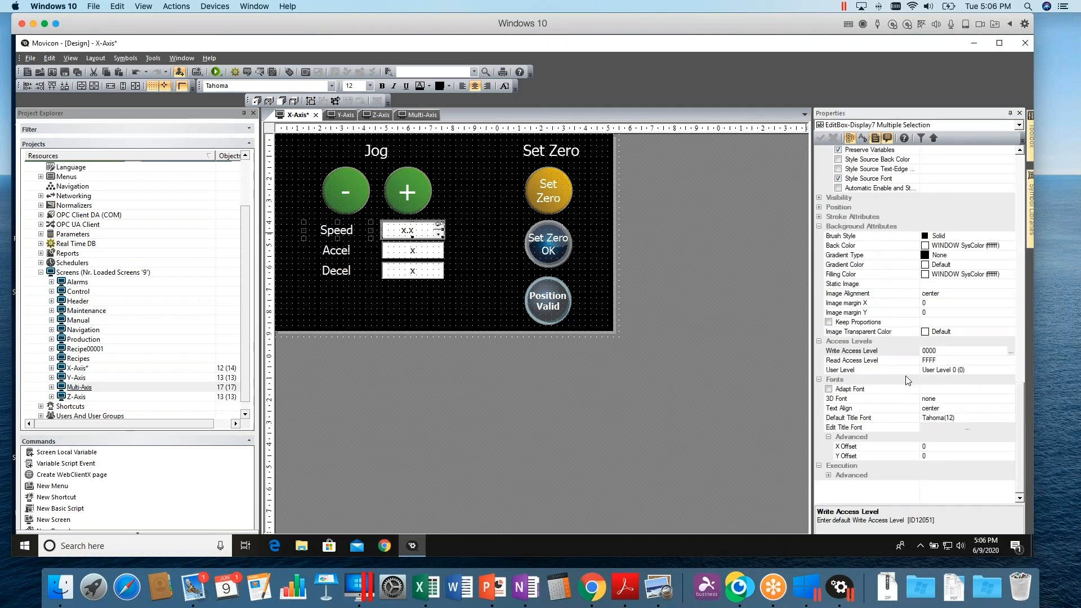
Inspect the variables bound to the Speed and Accel edit boxes in the properties
scroll(1020, 435, up, 10)
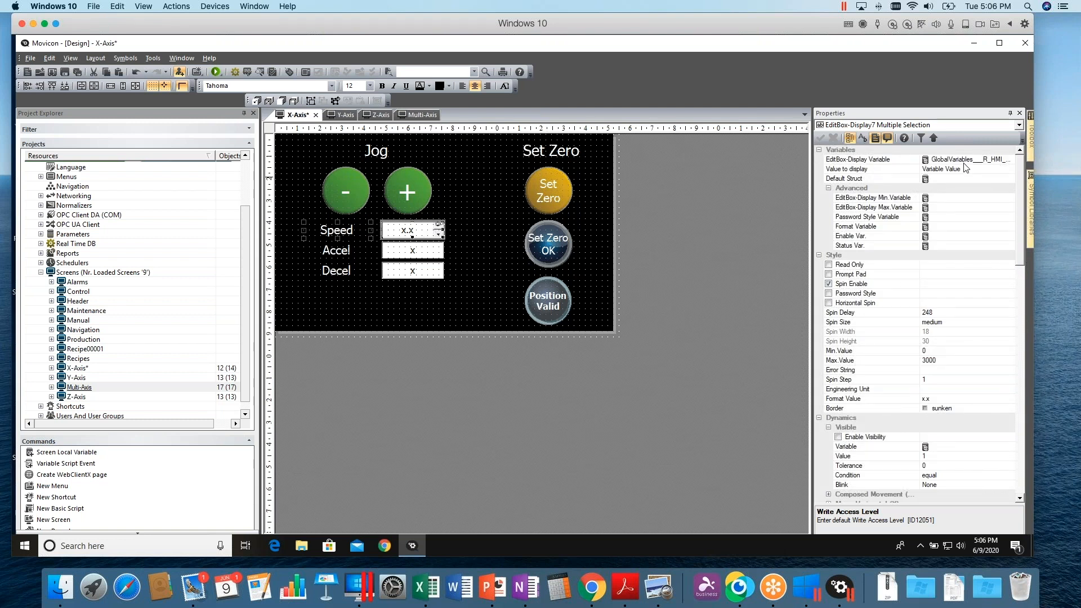
drag(918, 160, 877, 159)
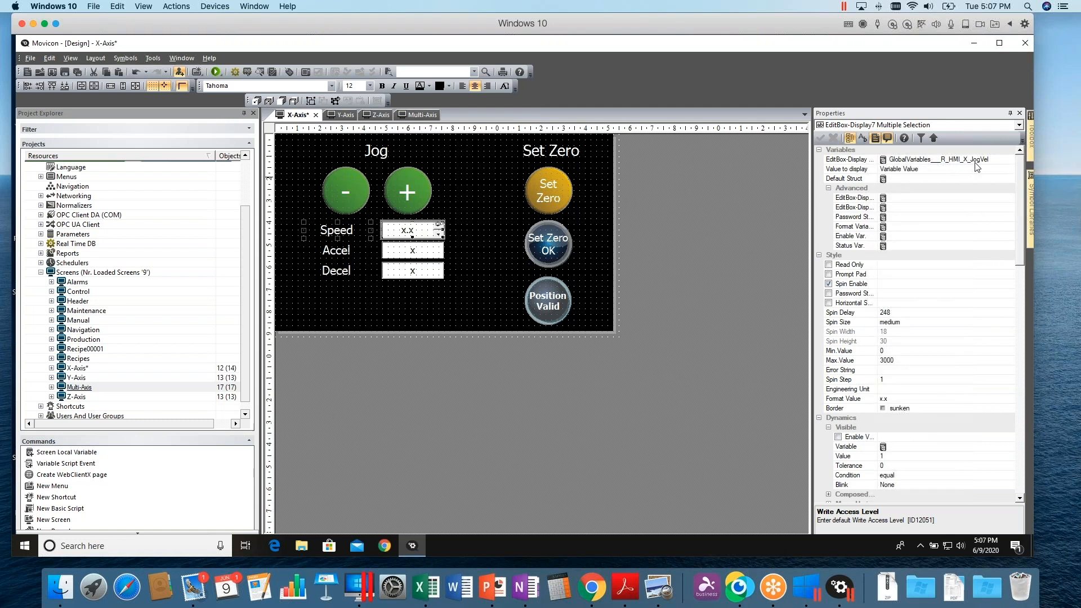
click(428, 254)
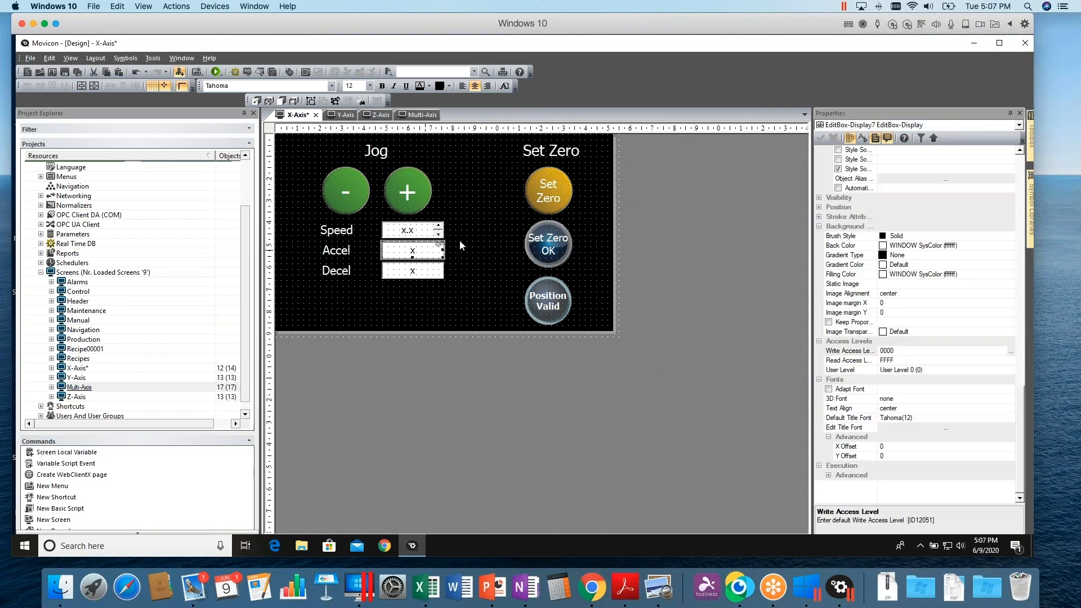
drag(1018, 404, 1017, 167)
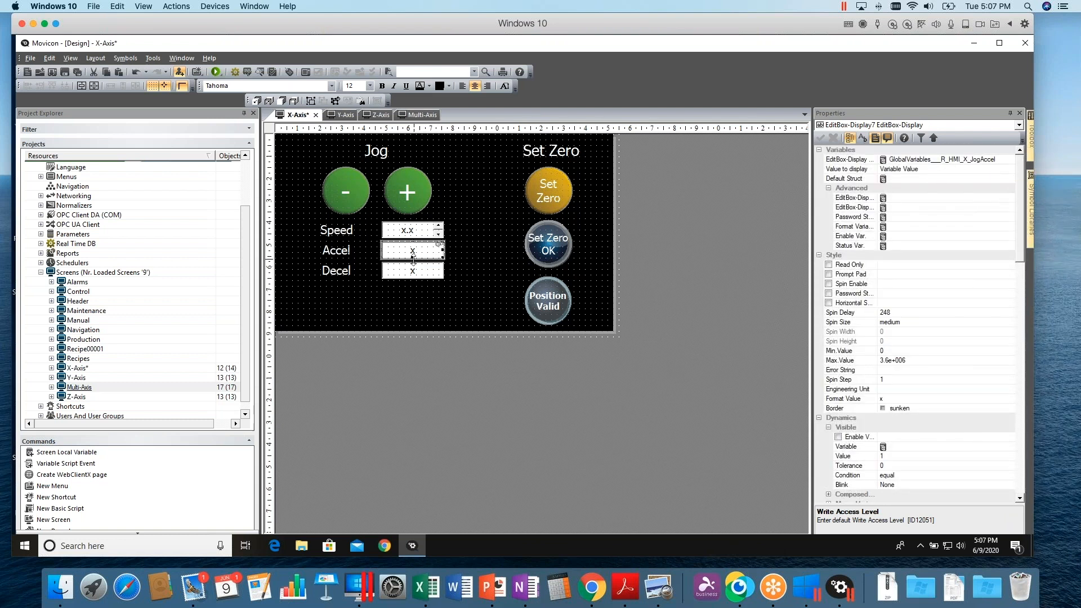
Switch to the Y-Axis screen and open its alias table
mouse_move(422, 272)
click(340, 115)
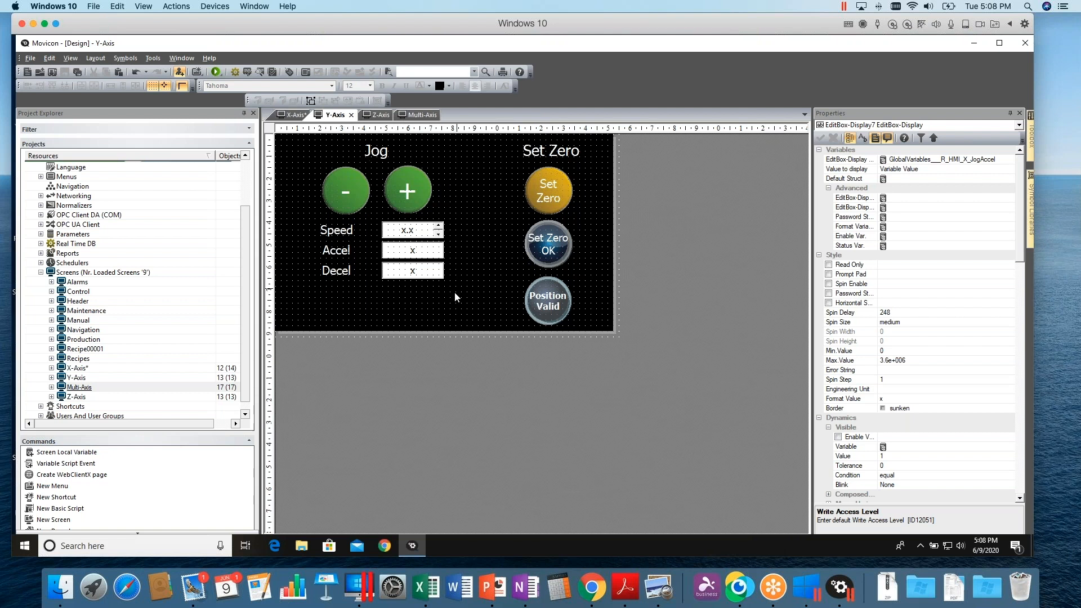
right_click(475, 281)
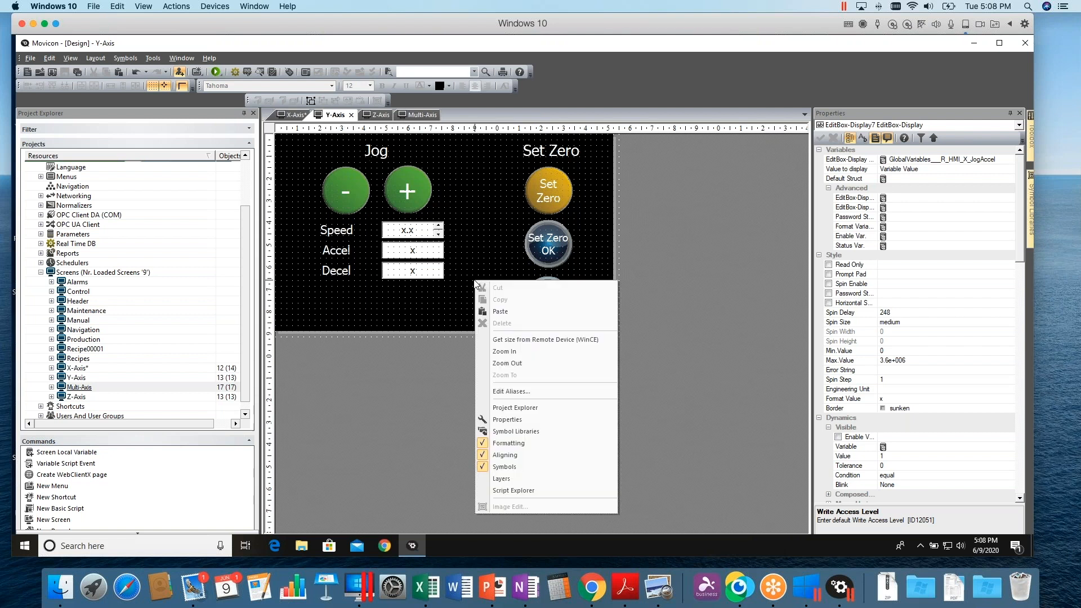
click(513, 392)
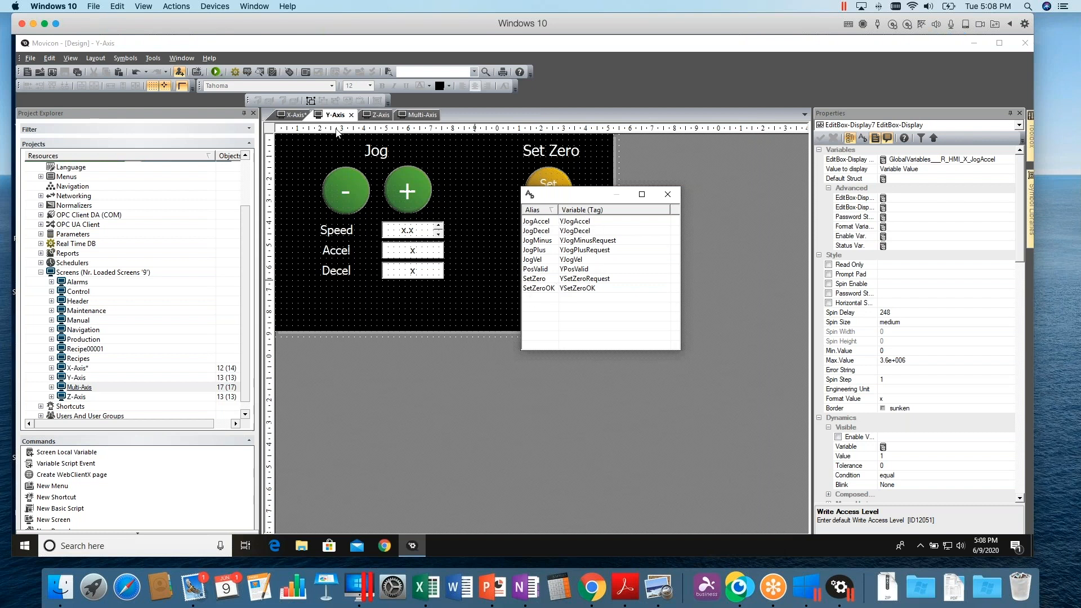
Switch to the Z-Axis screen, open its alias table, and close it
click(385, 116)
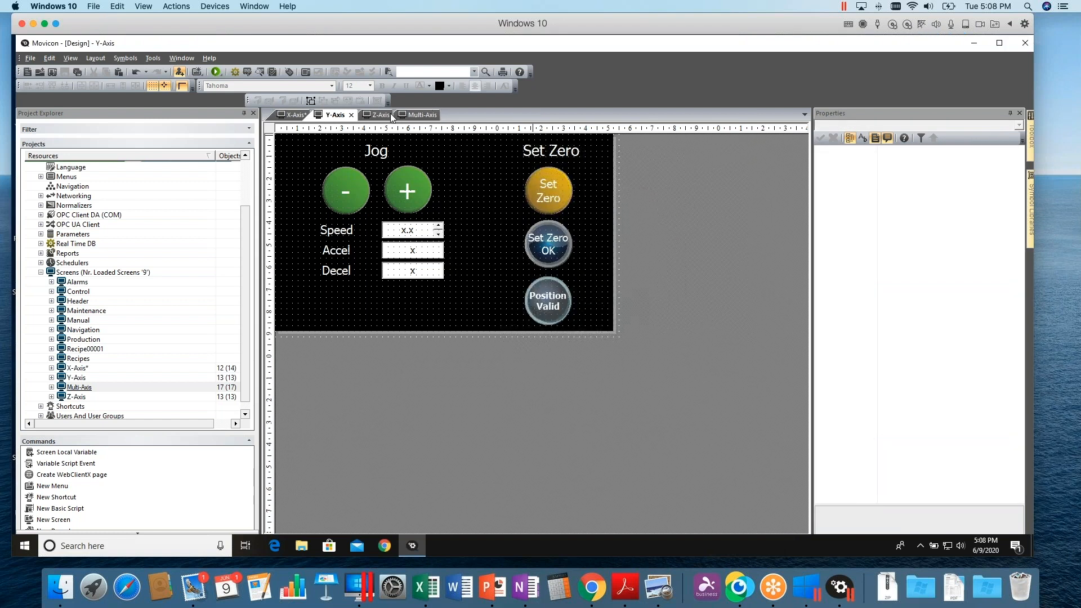
right_click(479, 263)
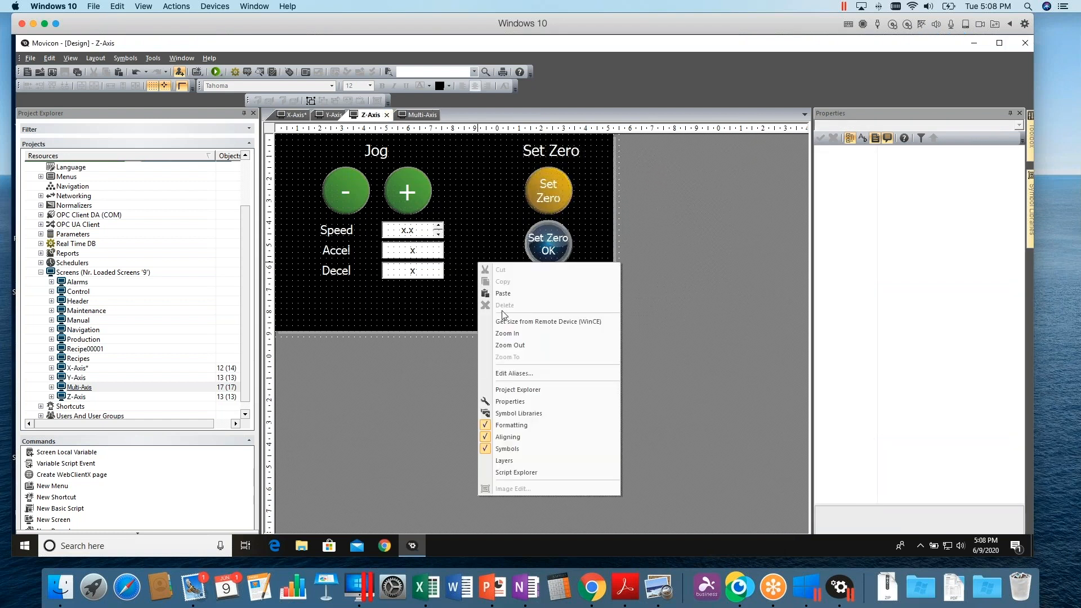
click(511, 373)
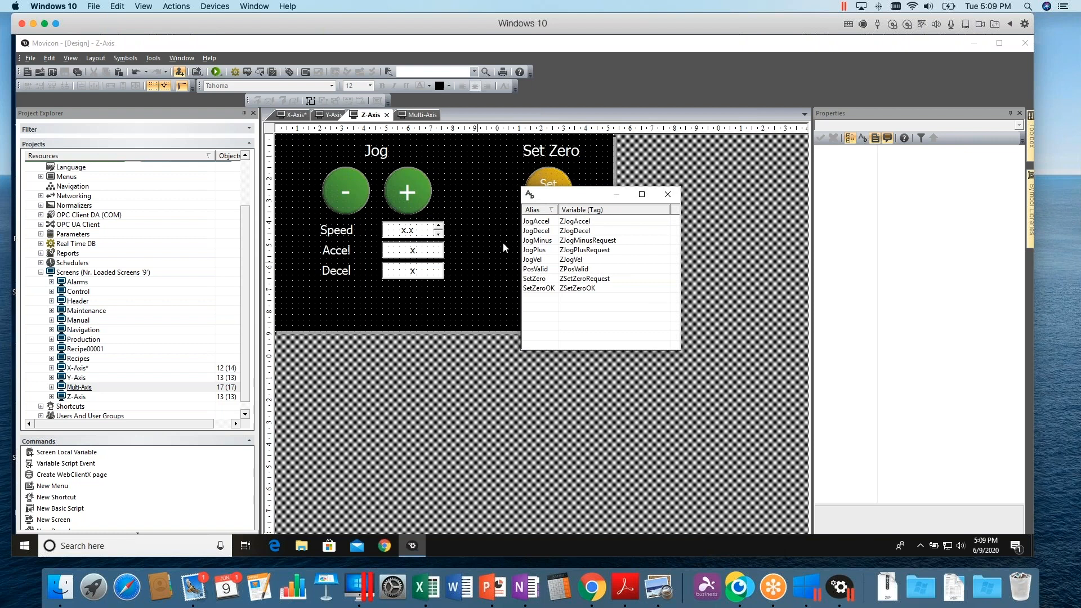
click(665, 198)
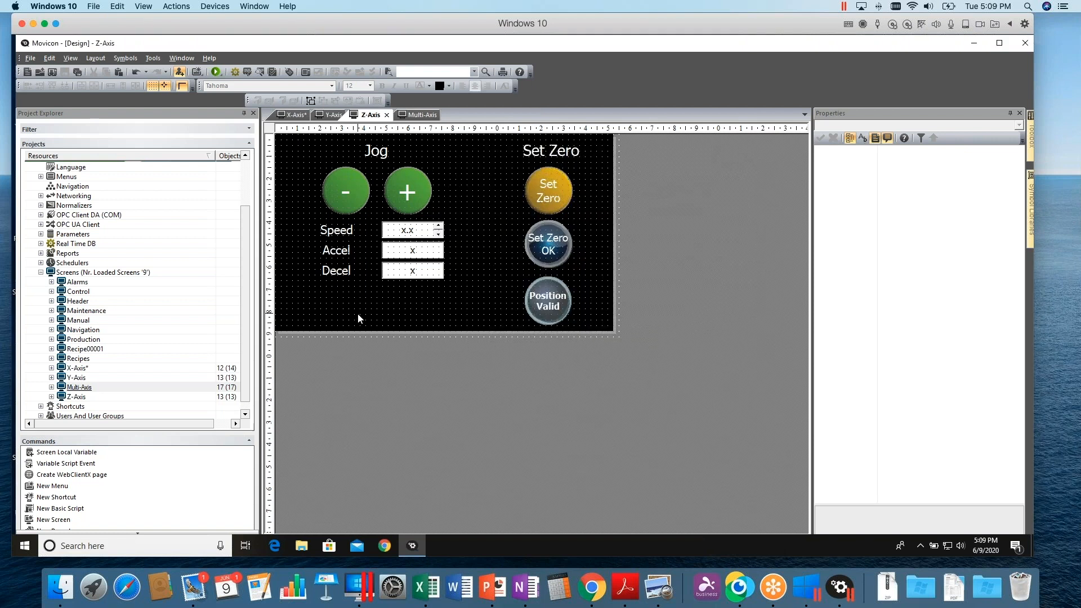
right_click(498, 278)
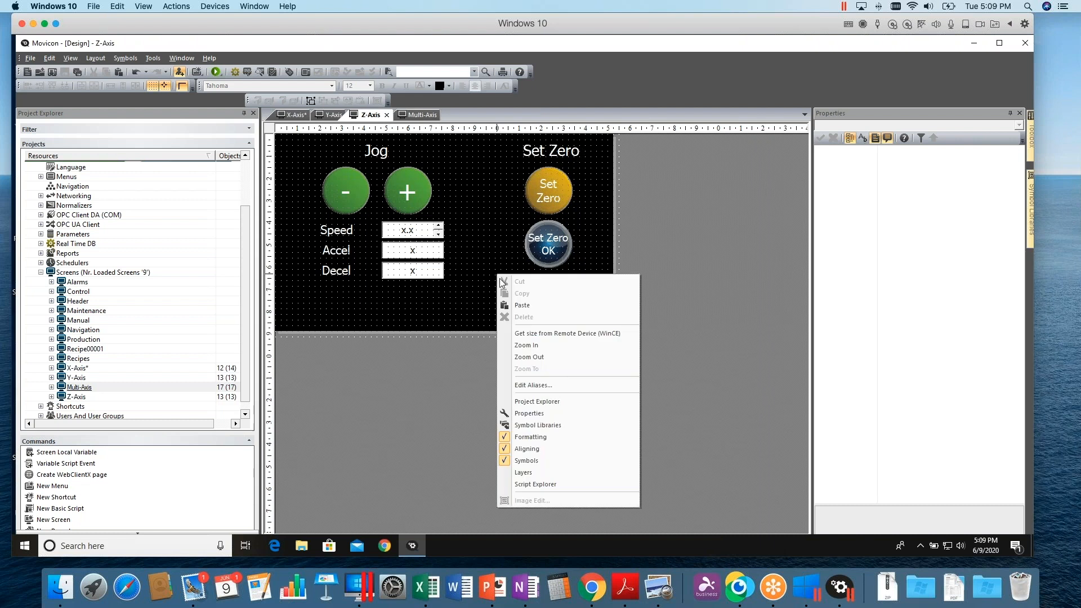
click(535, 387)
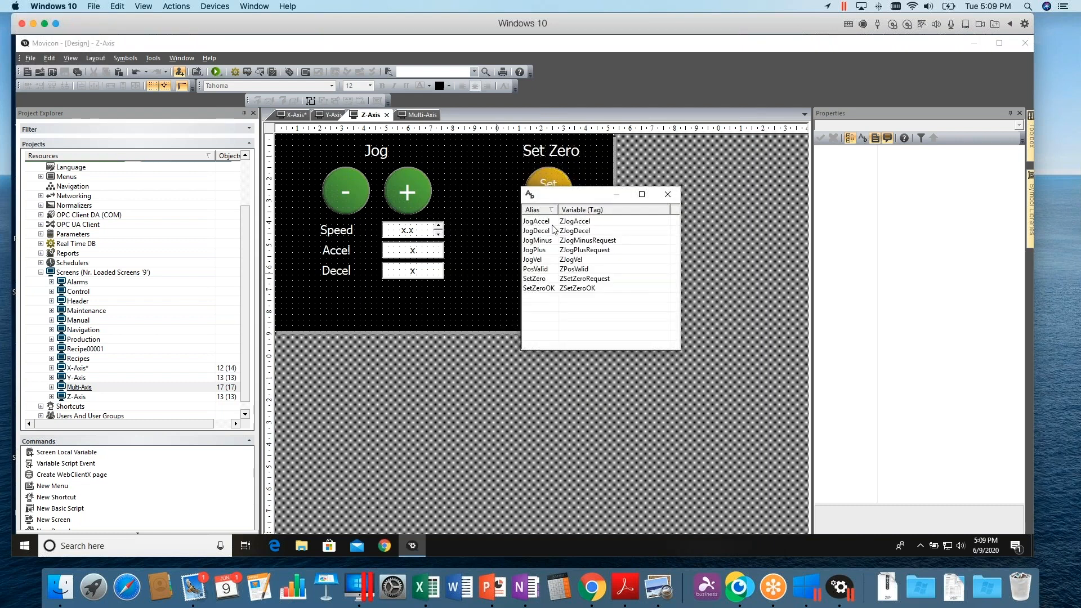
right_click(537, 297)
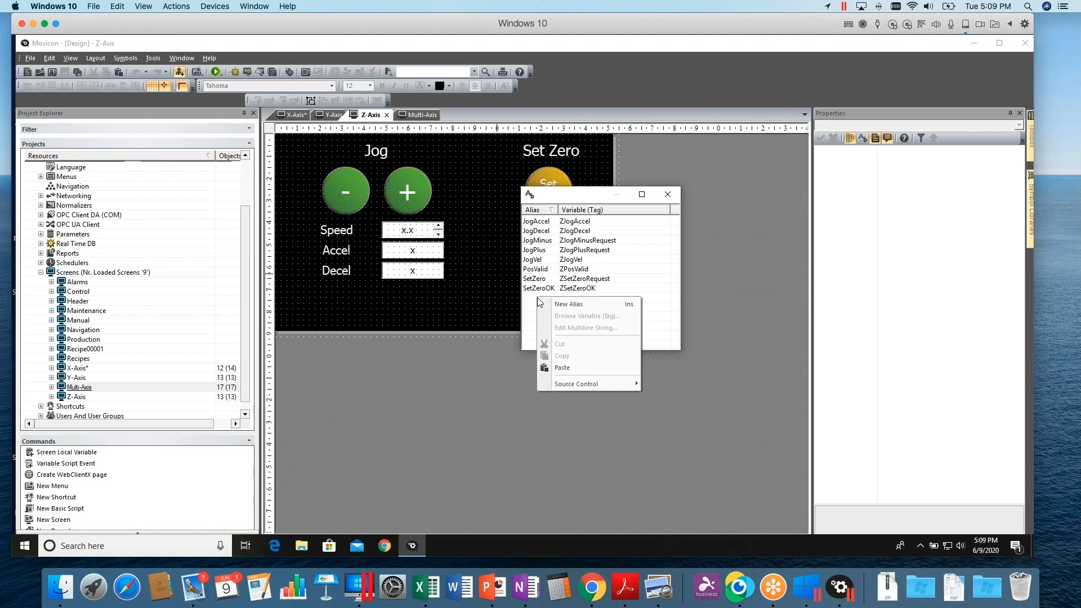
click(569, 304)
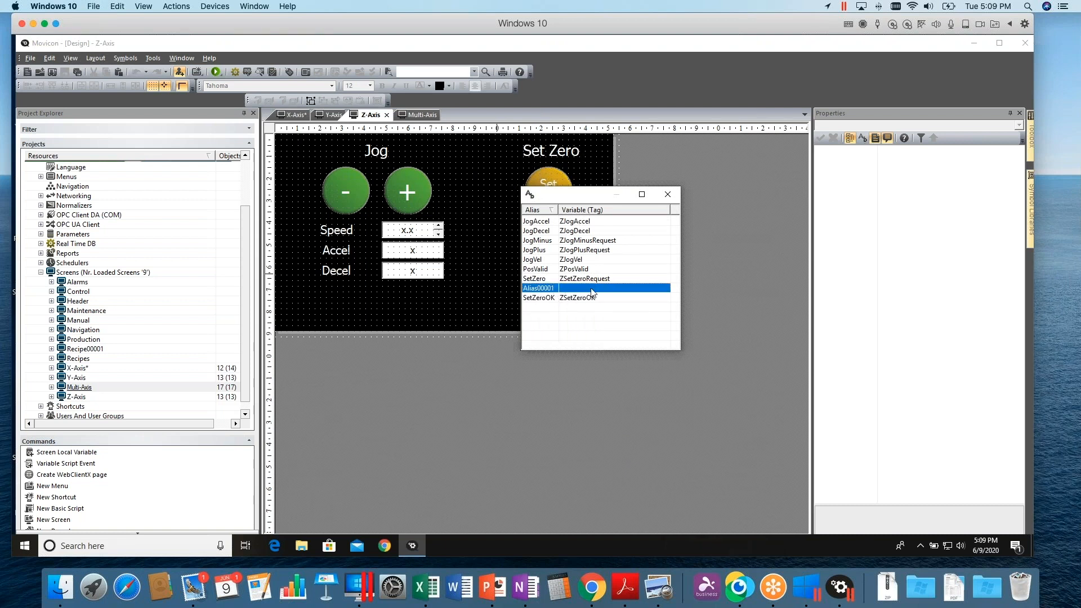
right_click(542, 289)
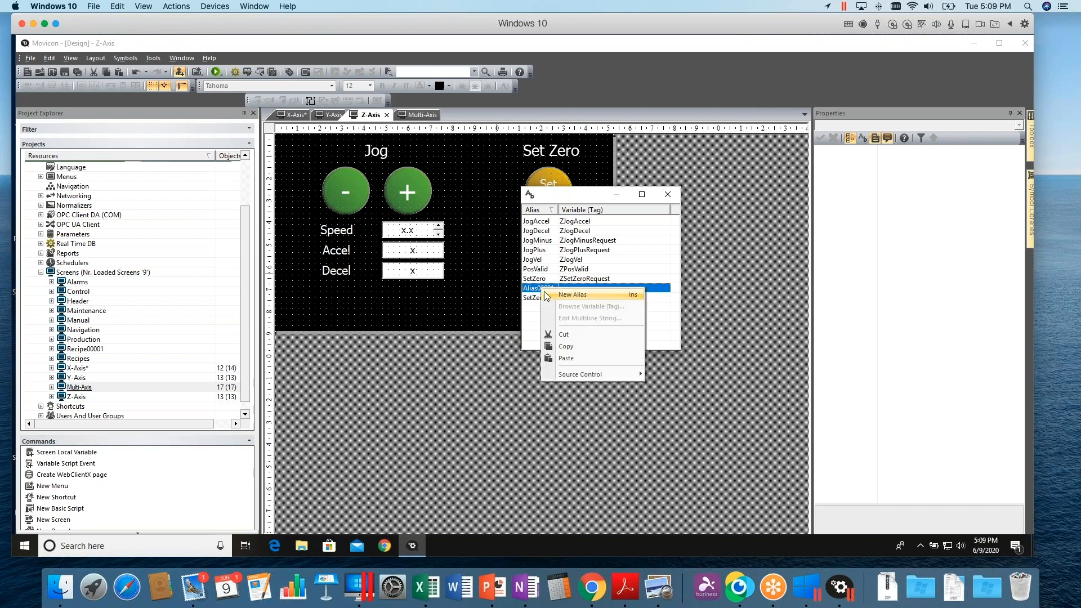
click(563, 335)
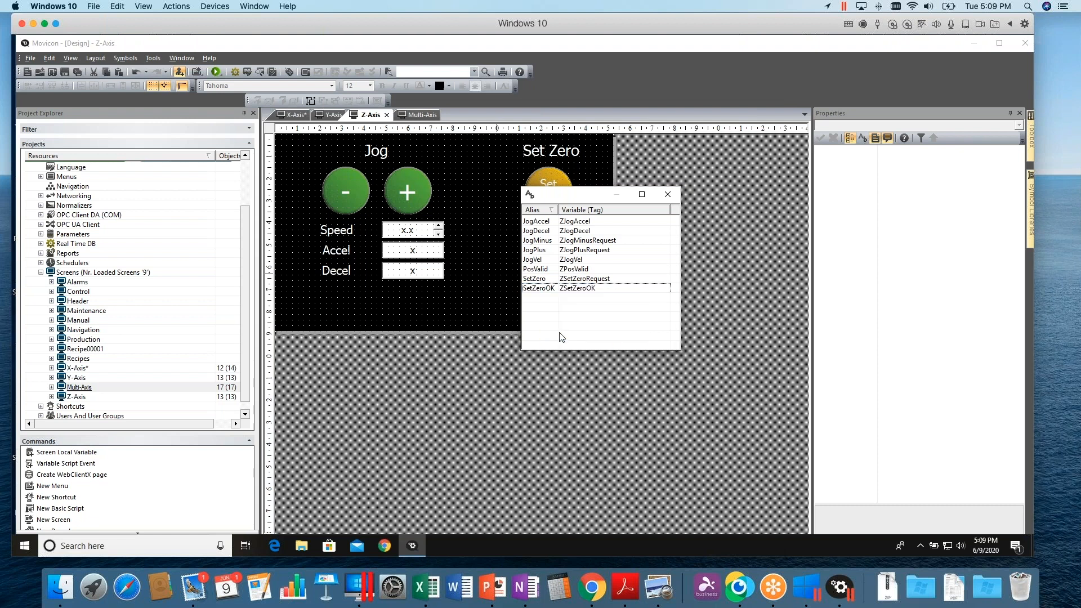
click(668, 197)
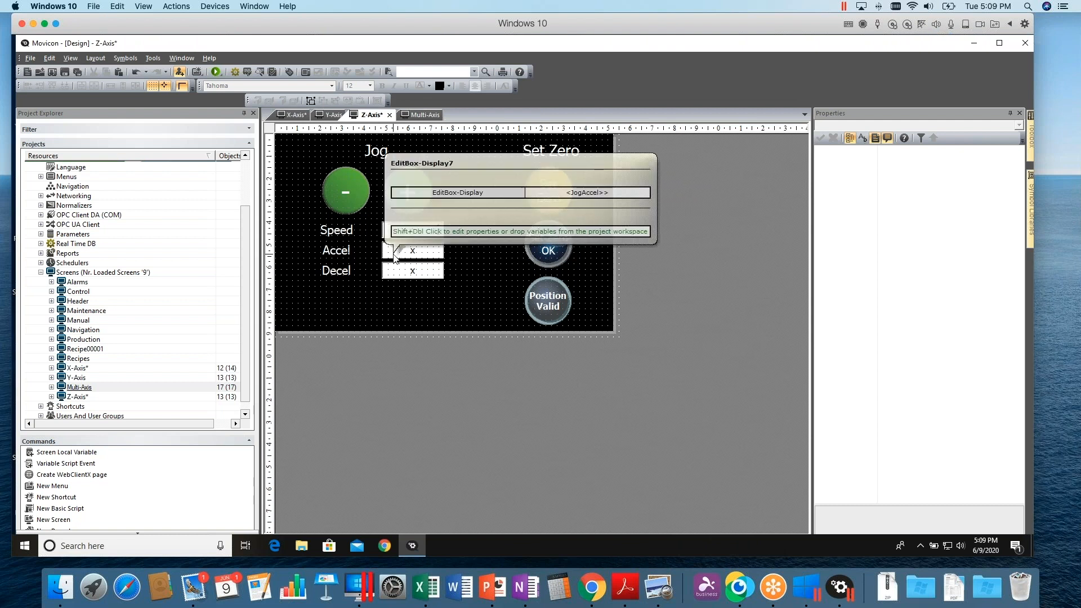
Check the variable of the Z-Axis Decel edit box and save the project
click(413, 276)
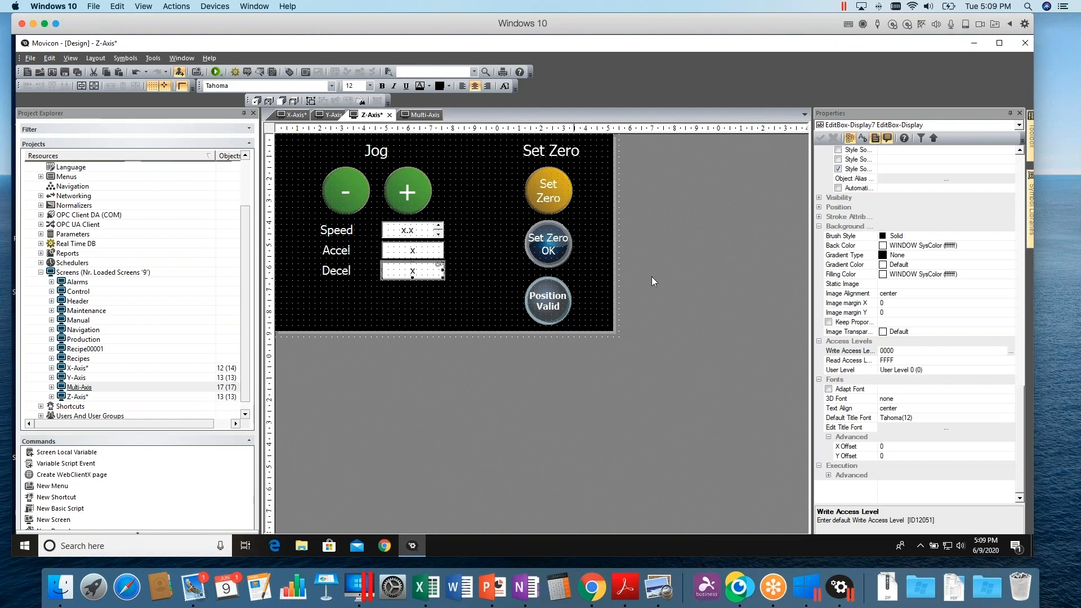
scroll(1018, 418, up, 12)
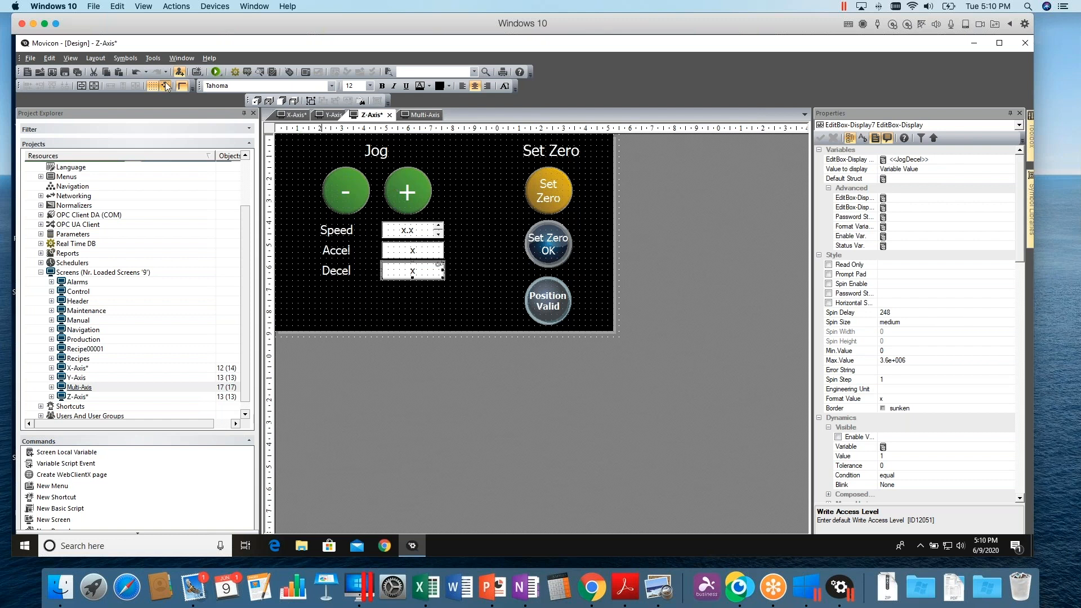
click(79, 72)
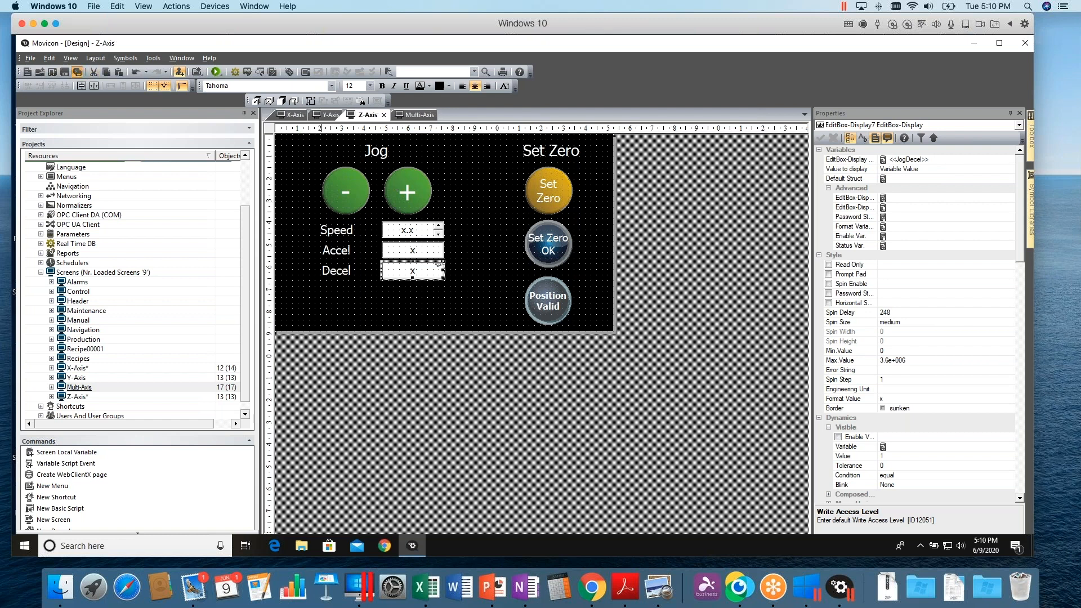
Close the Z-Axis, Multi-Axis and Y-Axis screen tabs and run the project
click(384, 115)
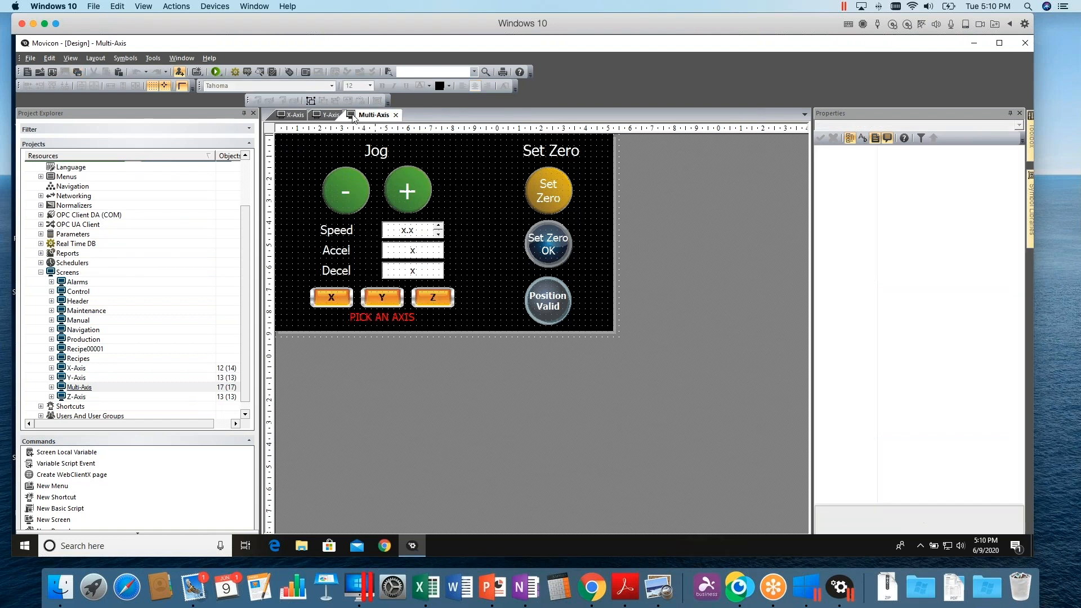
click(396, 114)
click(349, 115)
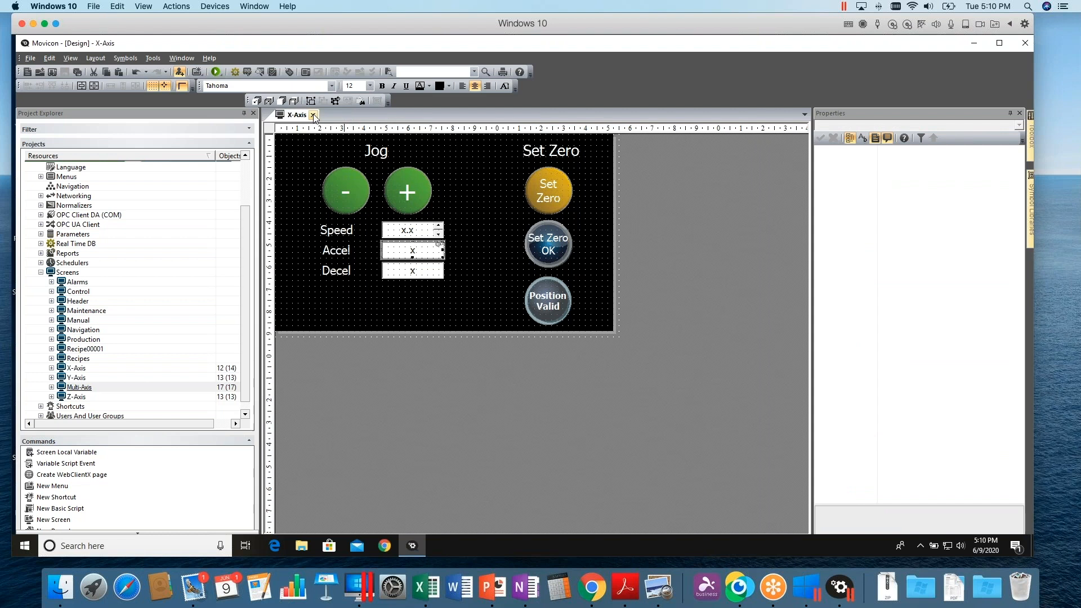
click(214, 71)
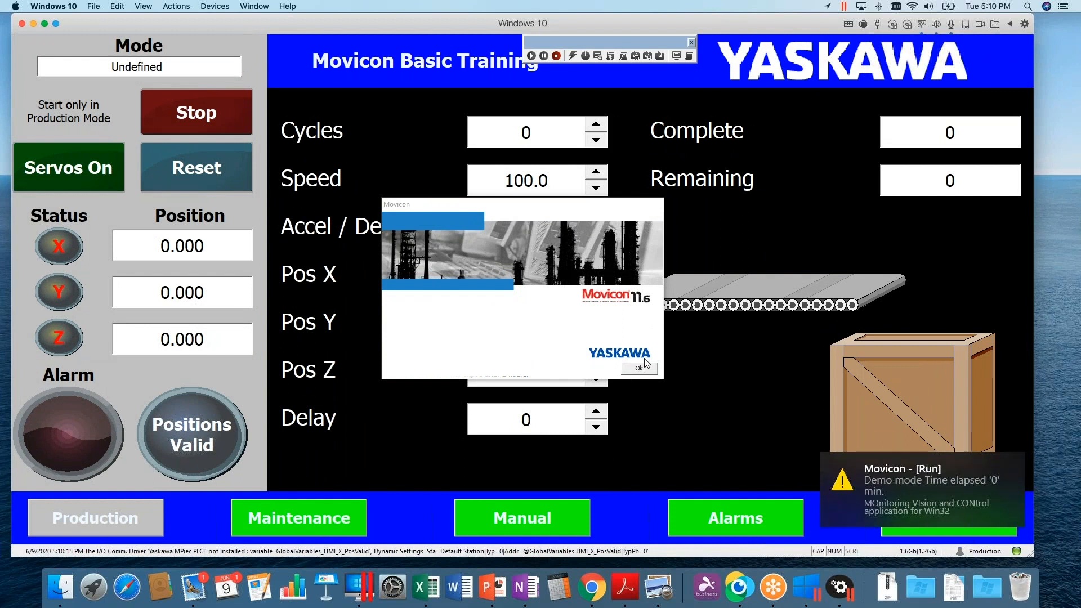
Open the Manual page, switch to the Y-Axis tab, and raise the jog speed to 302.0
click(568, 518)
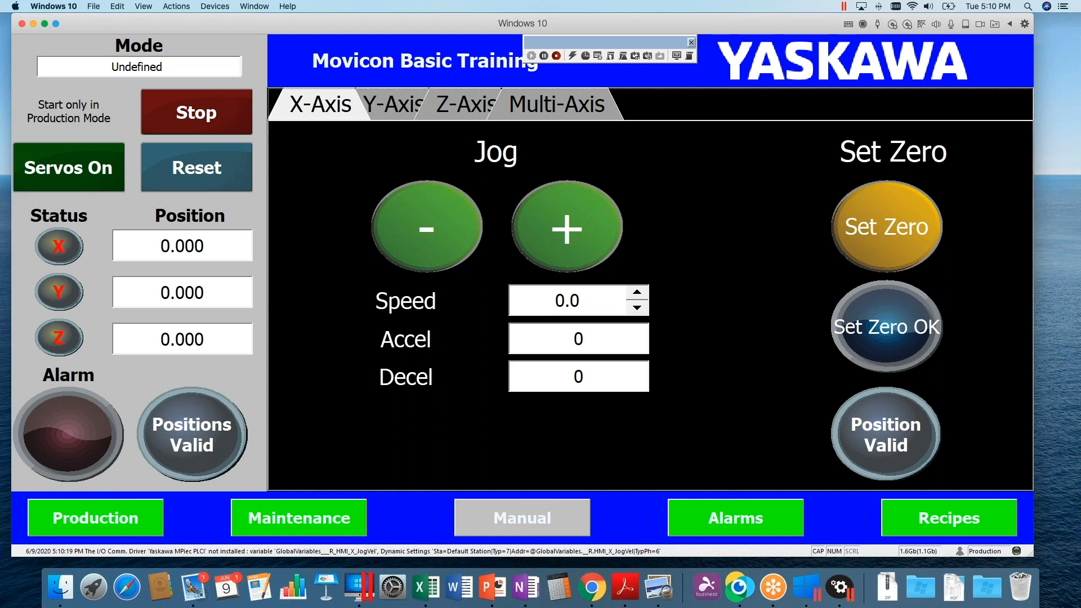
click(397, 110)
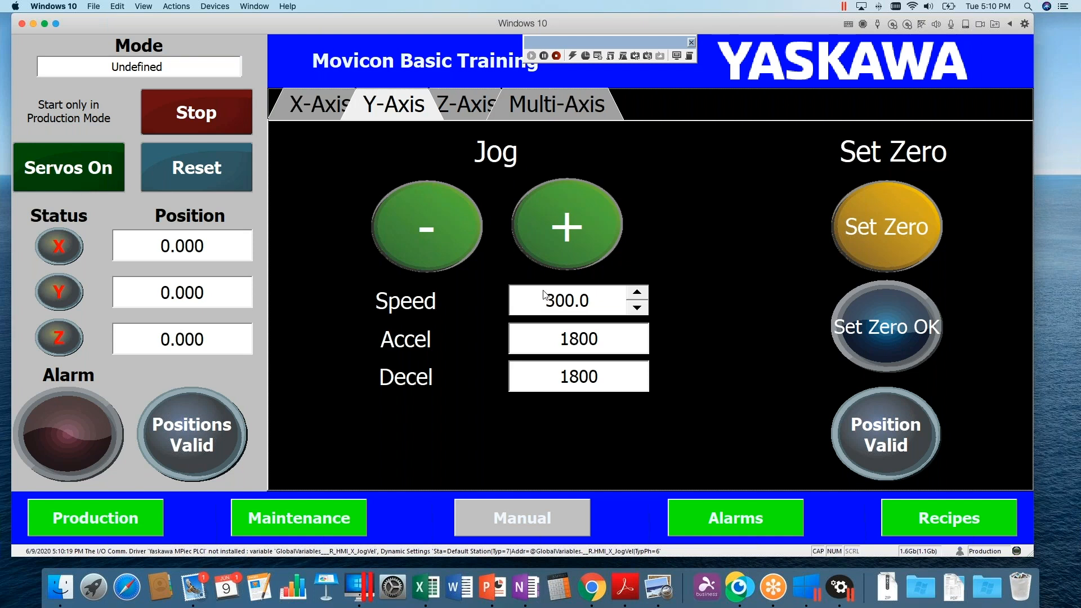
click(638, 294)
click(639, 294)
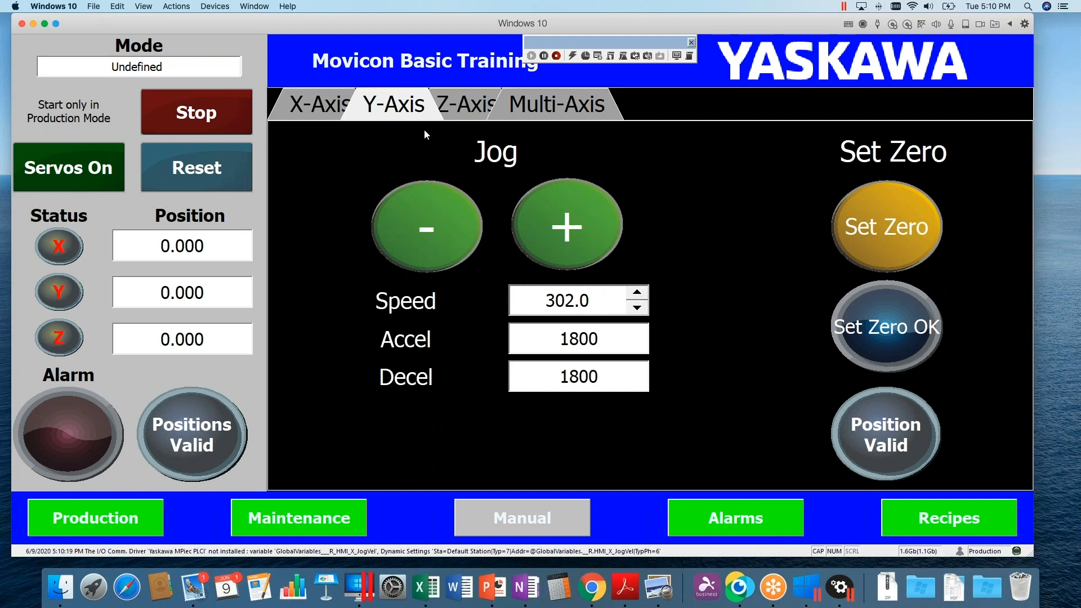
View the Z-Axis tab, then open the Multi-Axis tab and pick the X axis
click(465, 107)
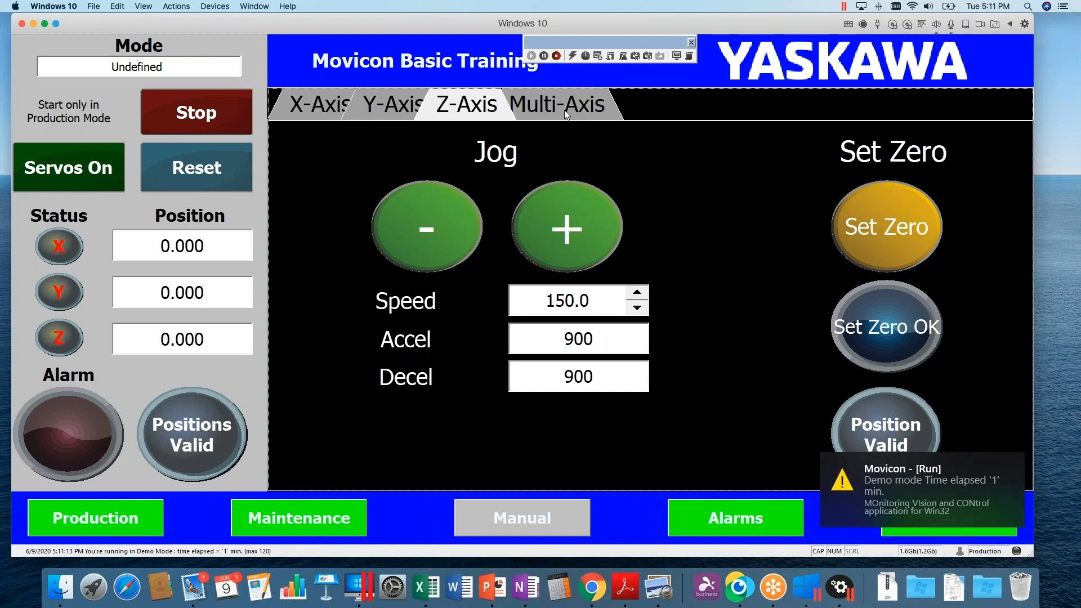
click(562, 101)
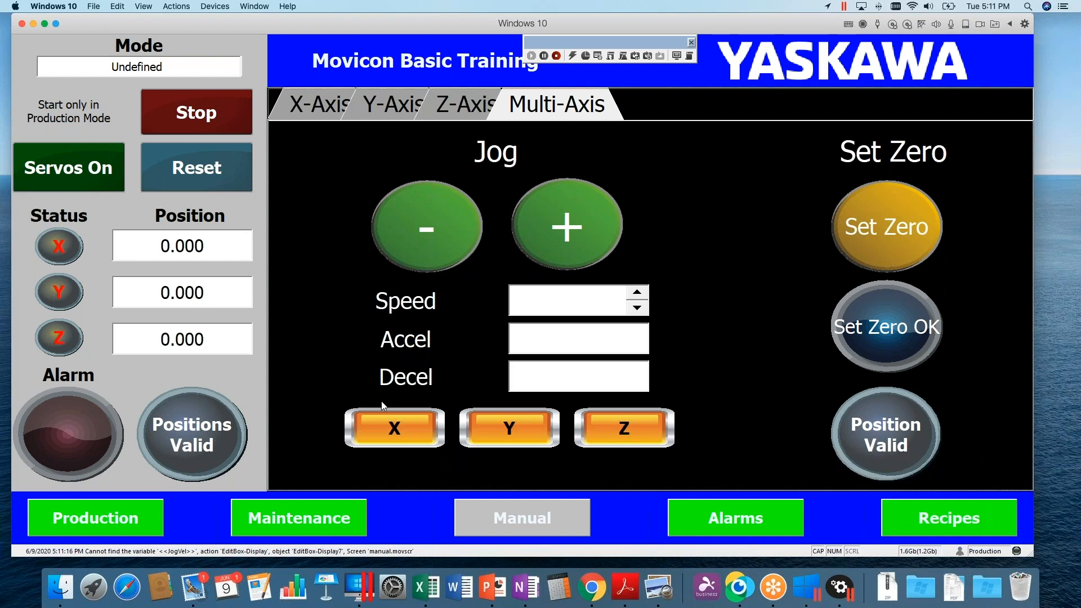
click(394, 434)
click(392, 437)
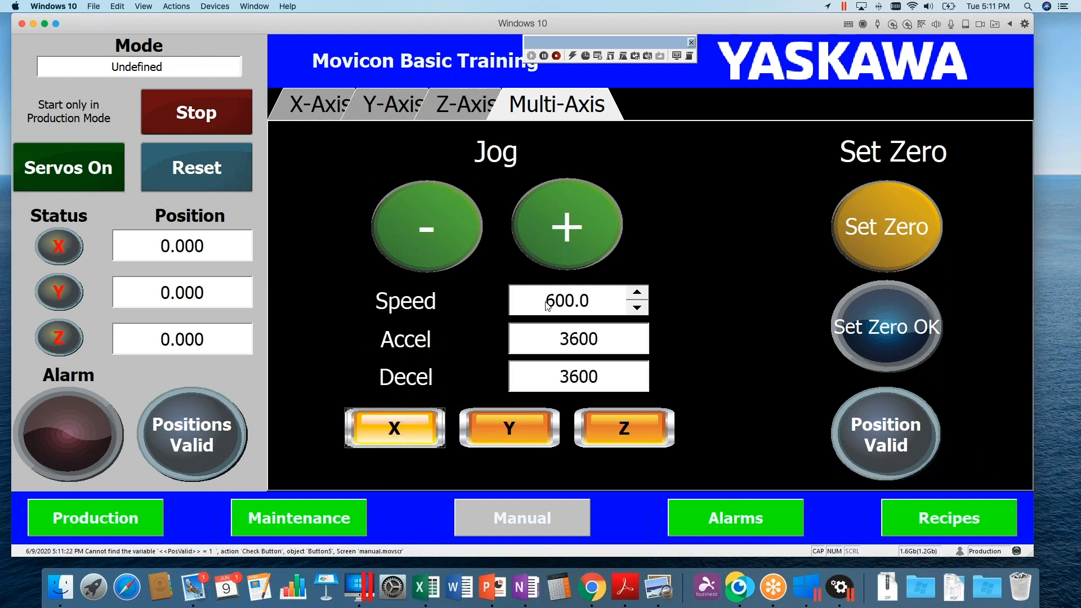
Pick the Y axis, then the Z axis, and raise its speed to 152.0
click(502, 433)
click(608, 432)
click(637, 293)
click(637, 293)
Pick the Y axis, then the X axis, and lower its speed to 598.0
click(510, 429)
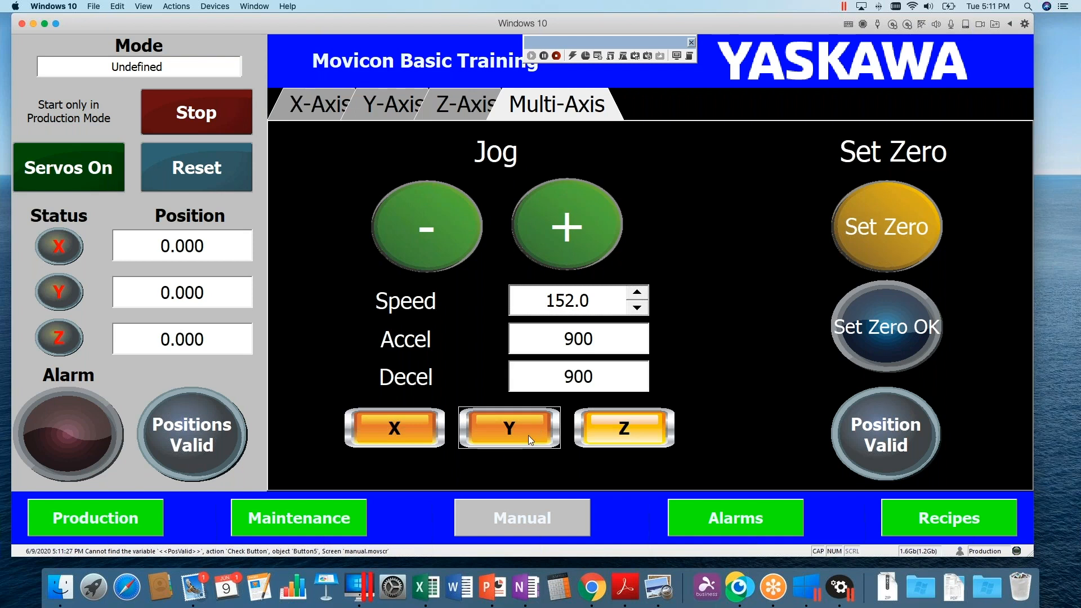
click(395, 430)
click(637, 307)
click(637, 307)
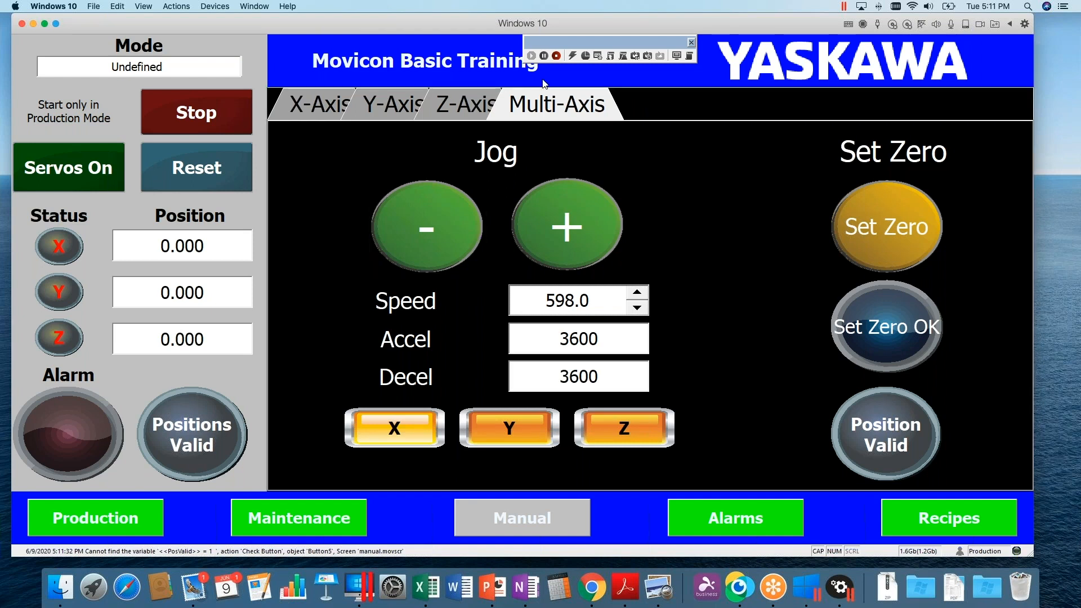
Return to design mode and open the Multi-Axis screen from the project's screens list
click(557, 56)
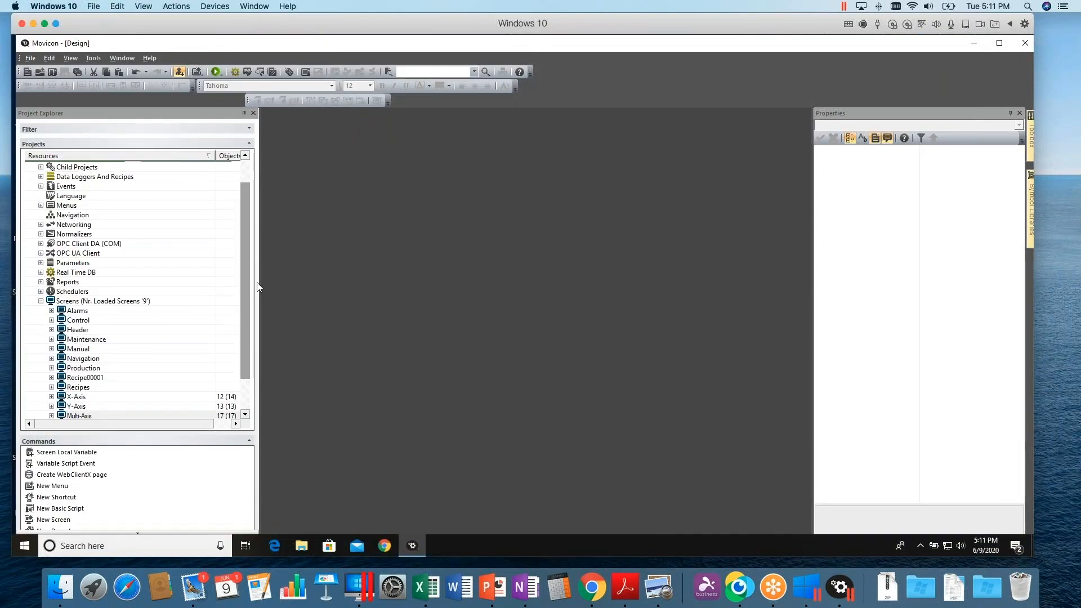
drag(243, 285, 243, 315)
click(78, 377)
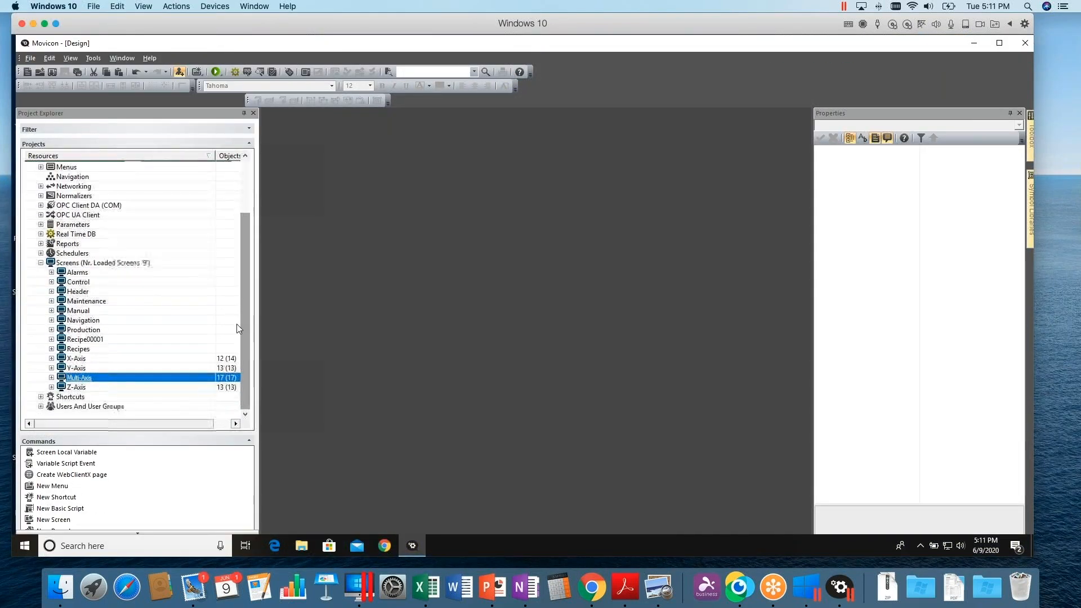
double_click(79, 377)
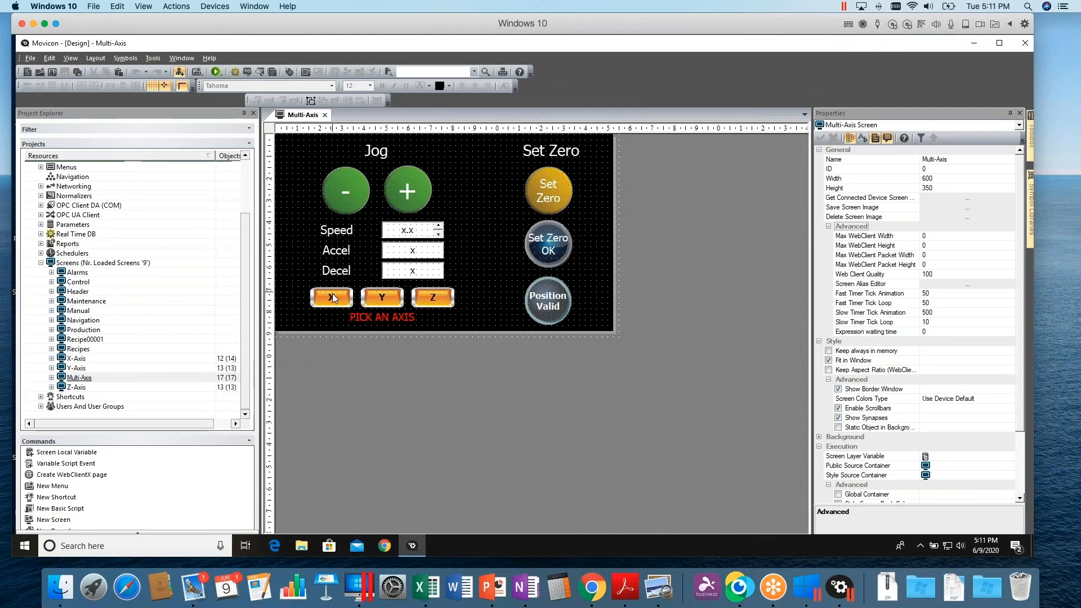
Open the Multi-Axis screen's alias editor to review its aliases, then close it
click(331, 299)
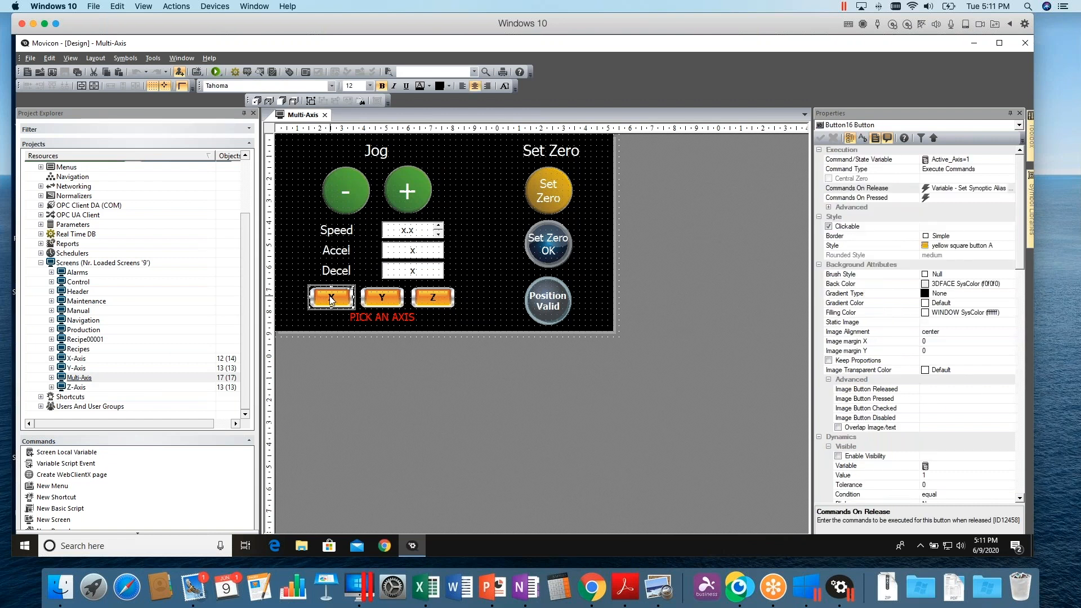
right_click(494, 239)
click(524, 350)
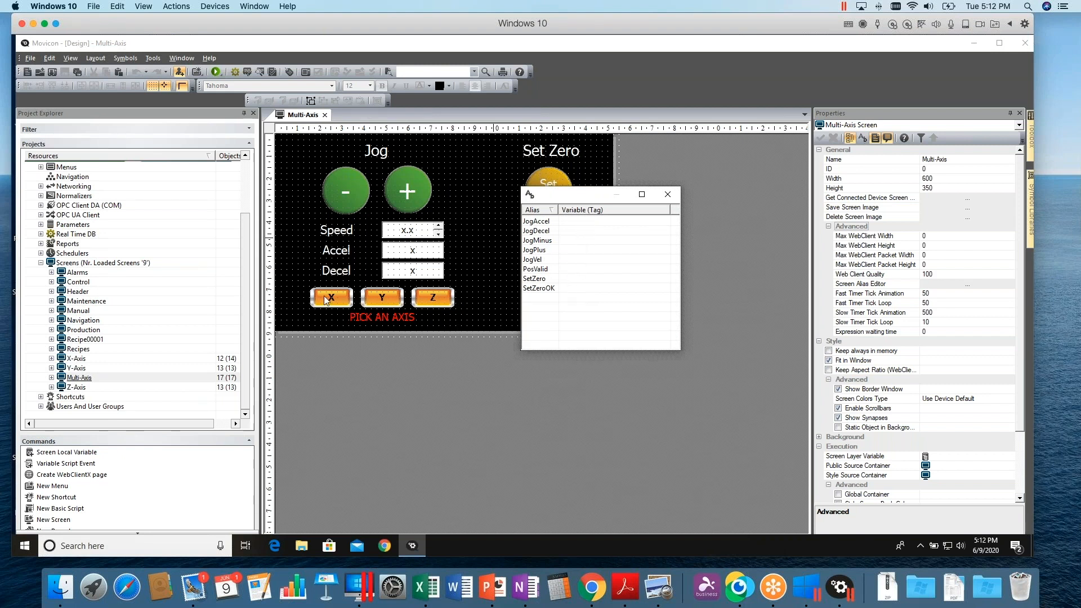
click(668, 194)
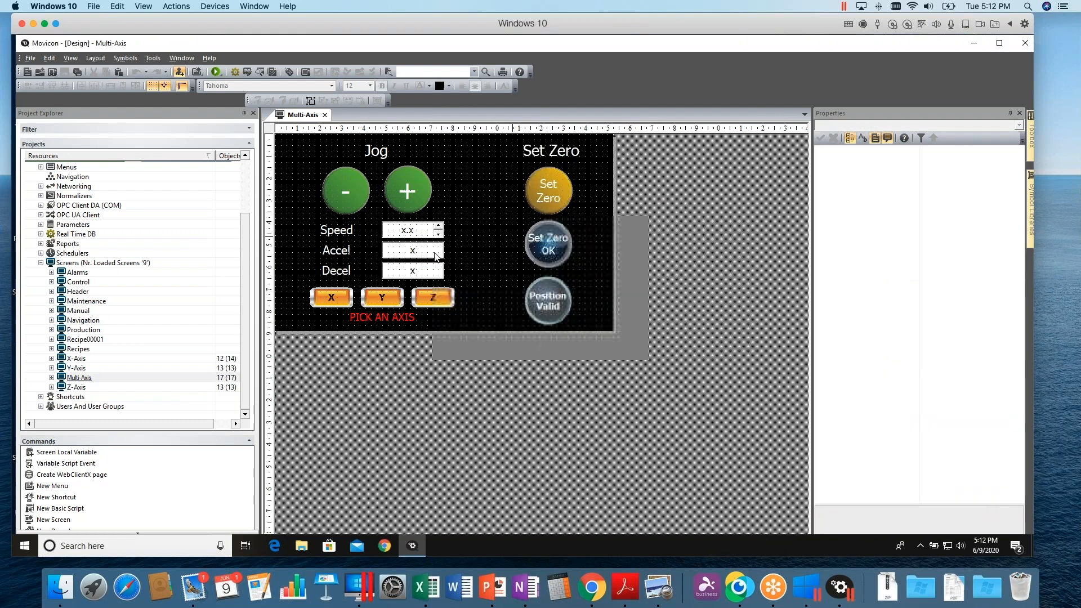
Open the X button's Commands On Release list and inspect the first Set Synoptic Alias command
click(332, 297)
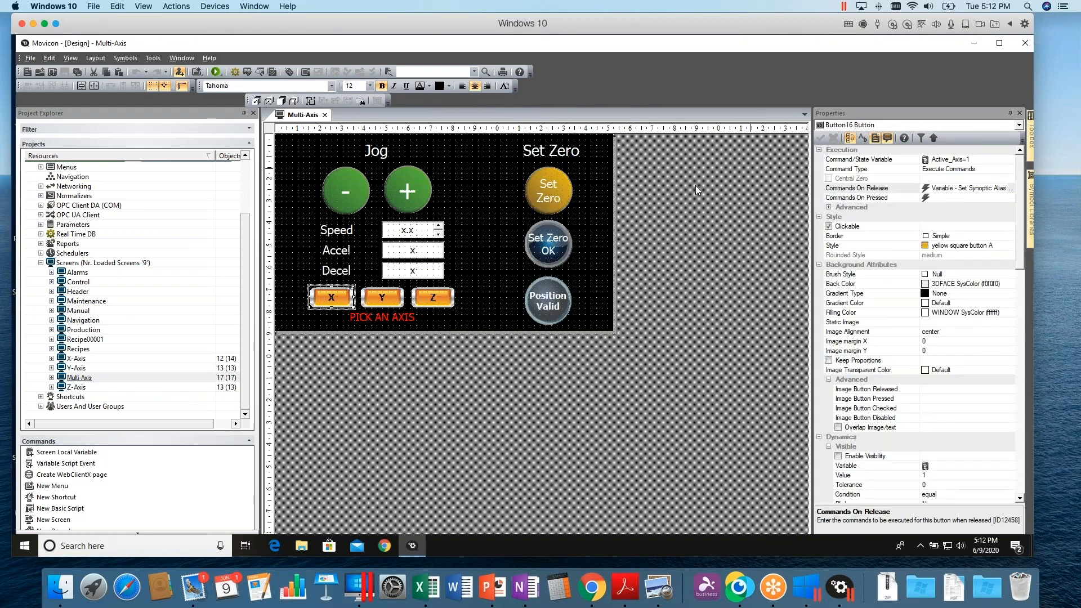
click(1014, 193)
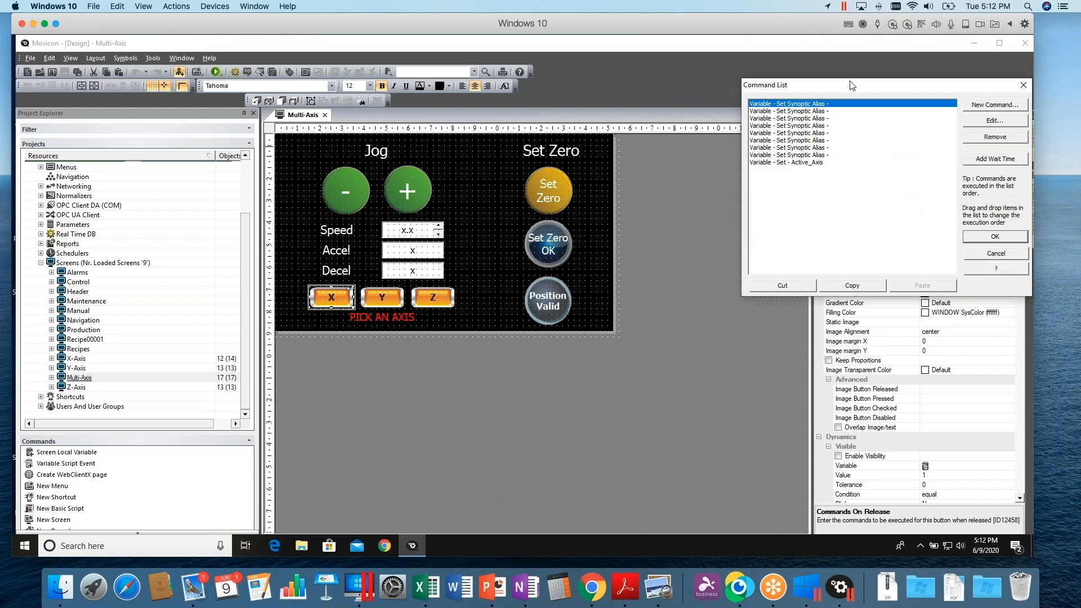
drag(849, 89, 601, 224)
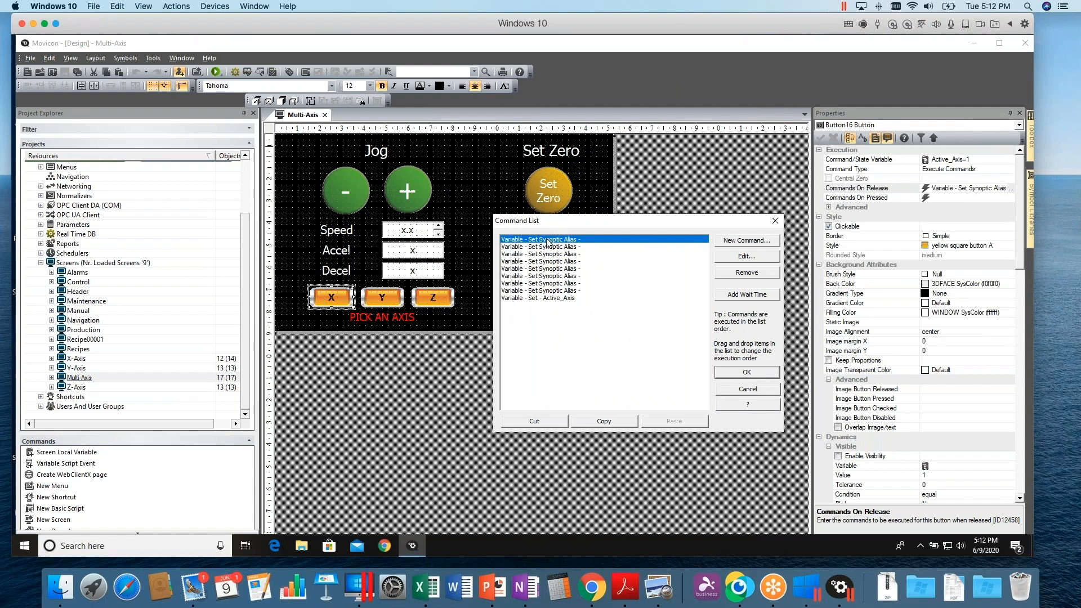
click(737, 256)
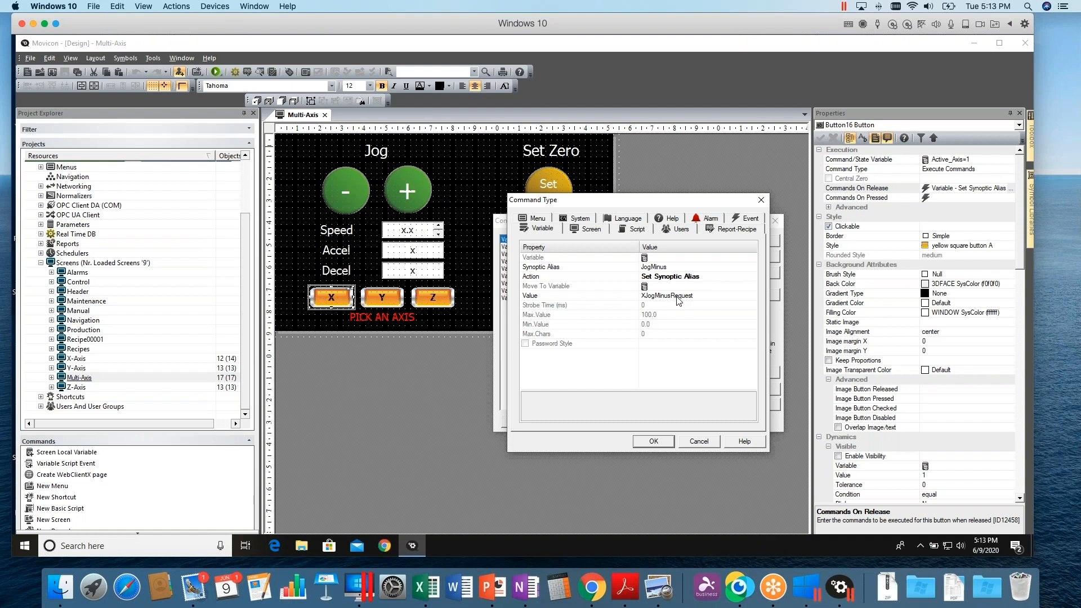
click(699, 441)
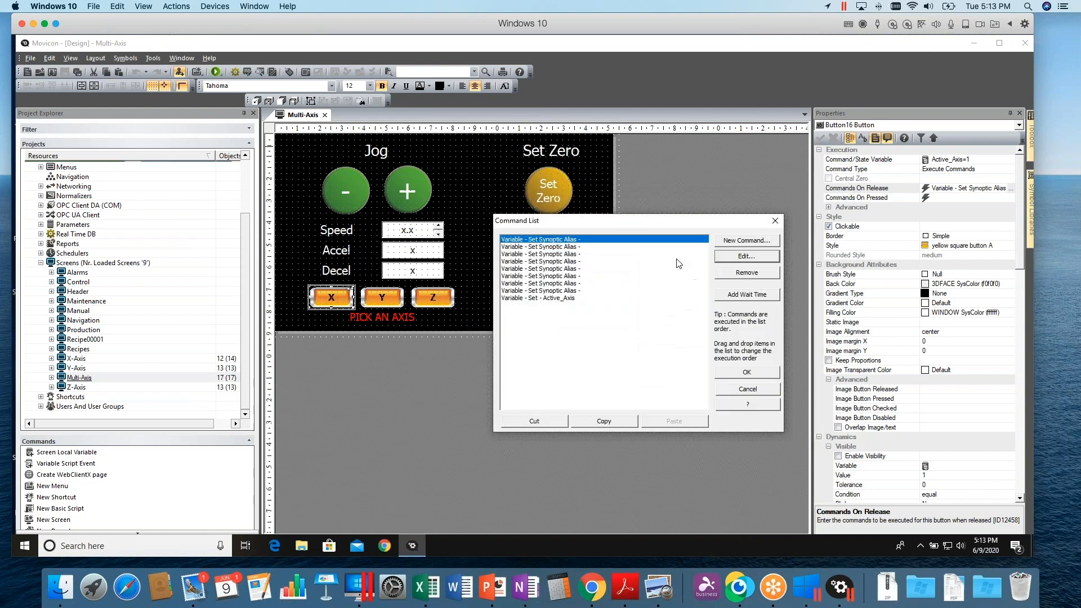
Inspect the X button's second and third alias commands, then close the command list without changes
click(567, 247)
click(733, 258)
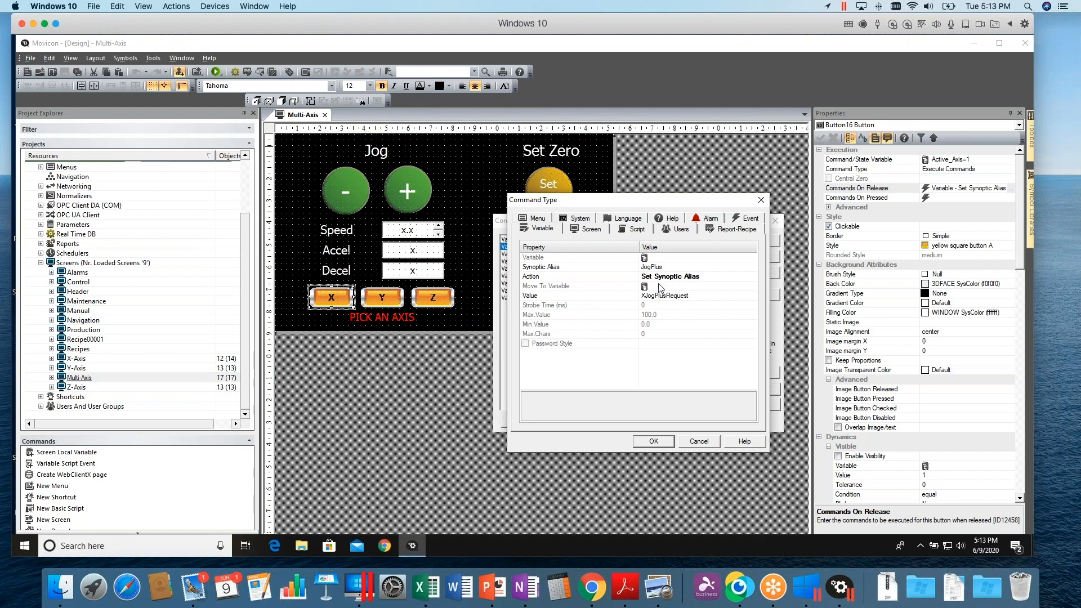
click(690, 444)
click(569, 255)
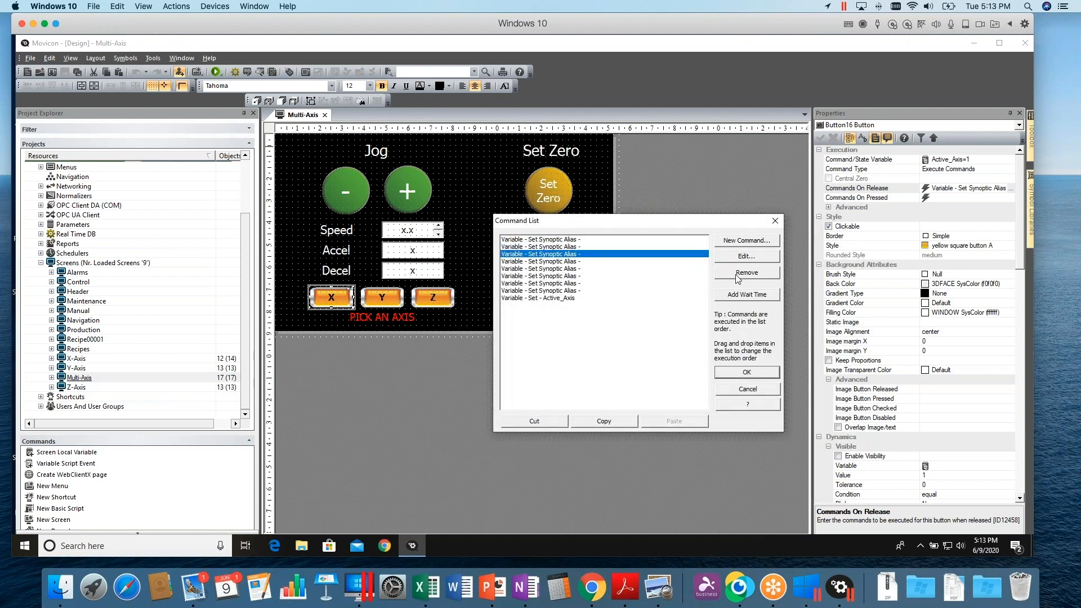
click(746, 256)
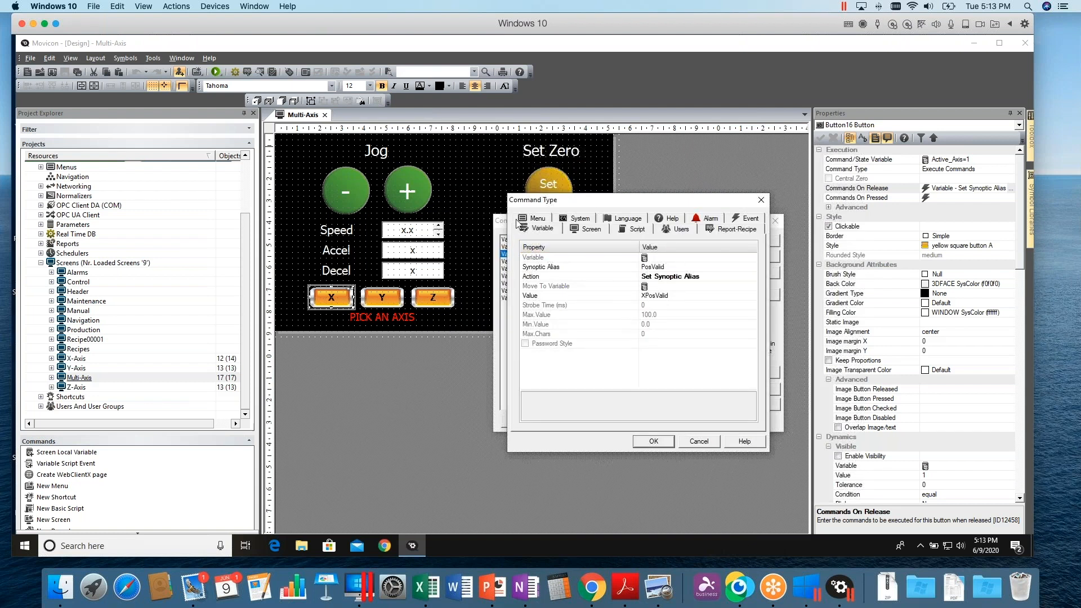
click(702, 445)
click(747, 386)
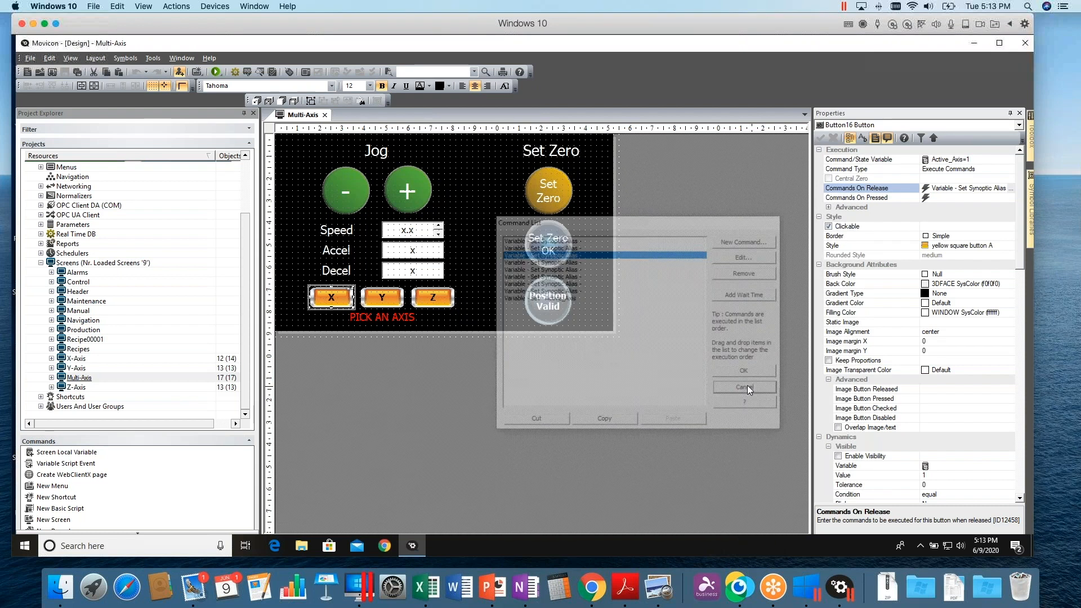
Open the Y button's Commands On Release list and inspect its first Set Synoptic Alias command
click(387, 298)
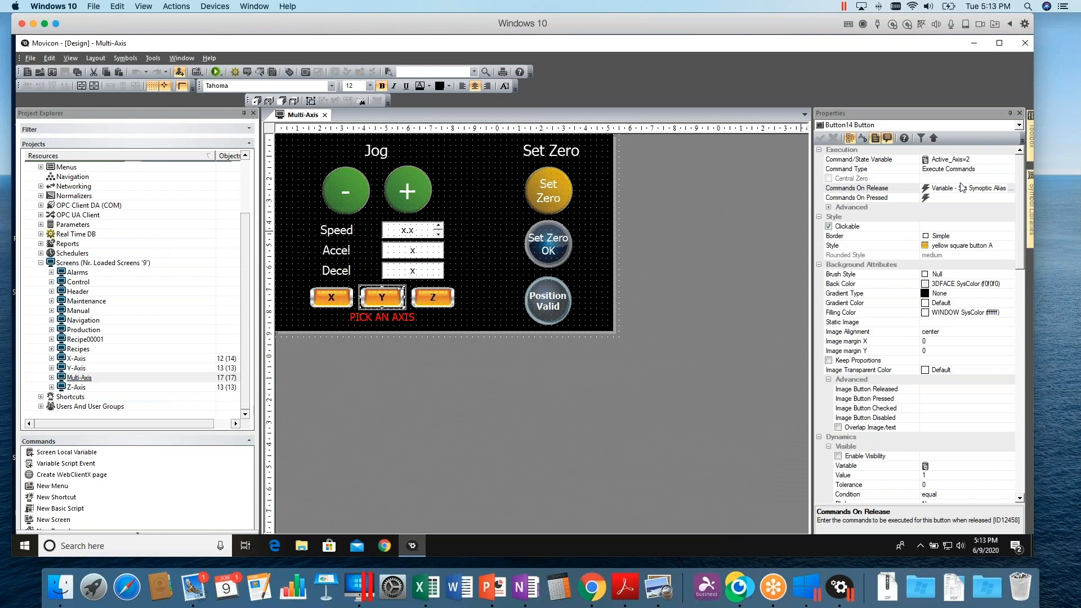
click(1013, 189)
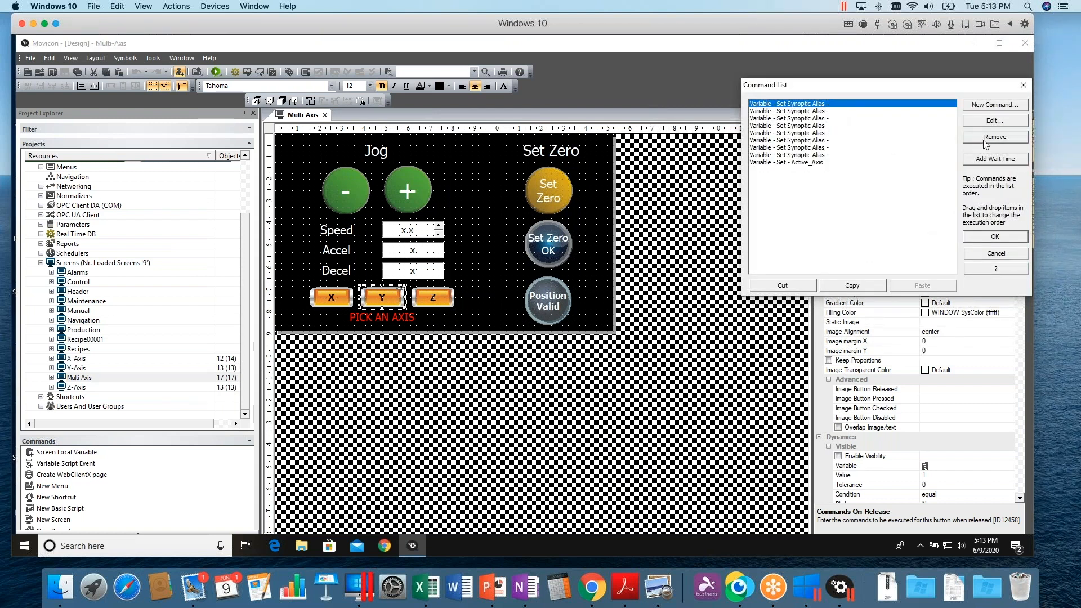
click(988, 122)
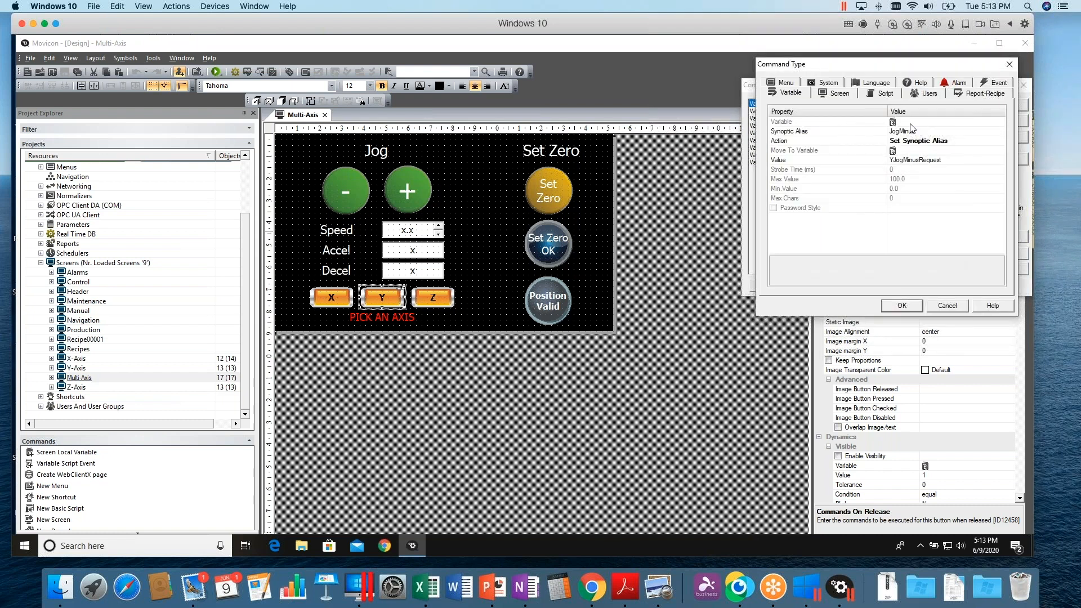
drag(895, 65, 643, 193)
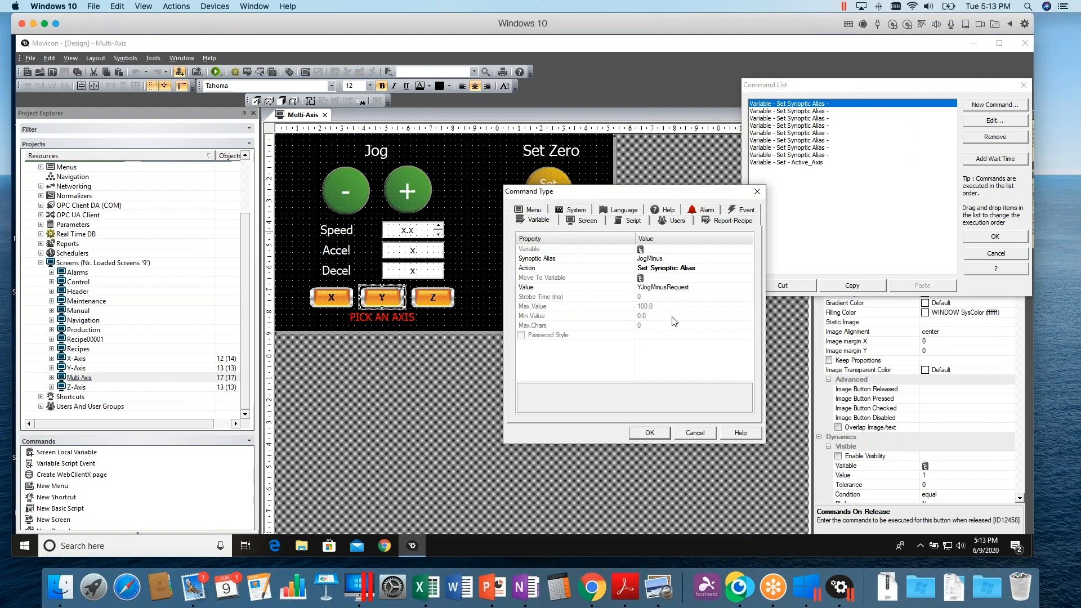
click(695, 434)
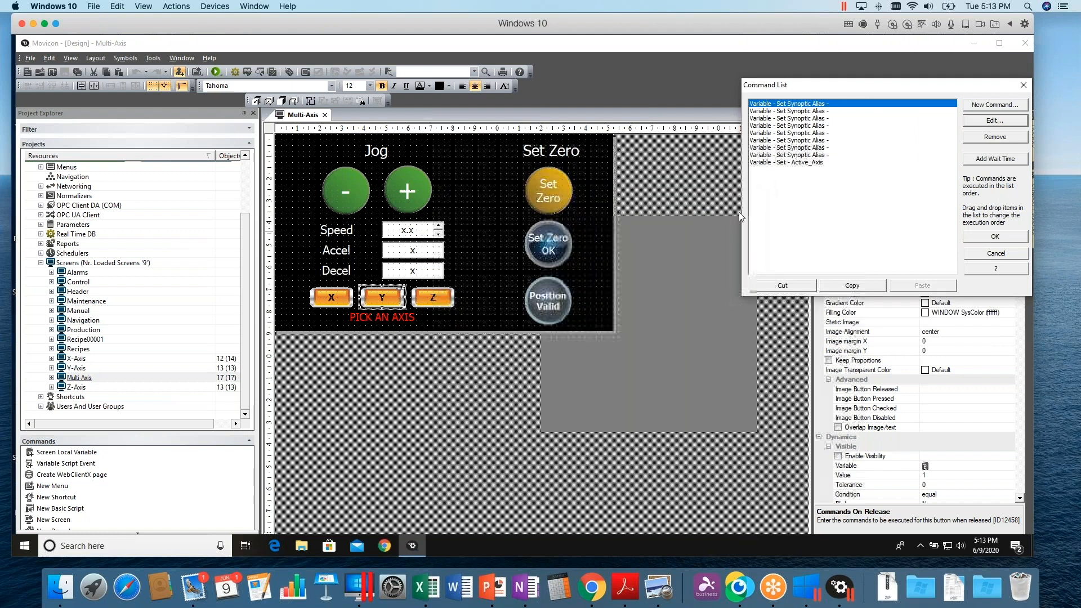
Inspect the Y button's third alias command, then close the command list without changes
click(788, 118)
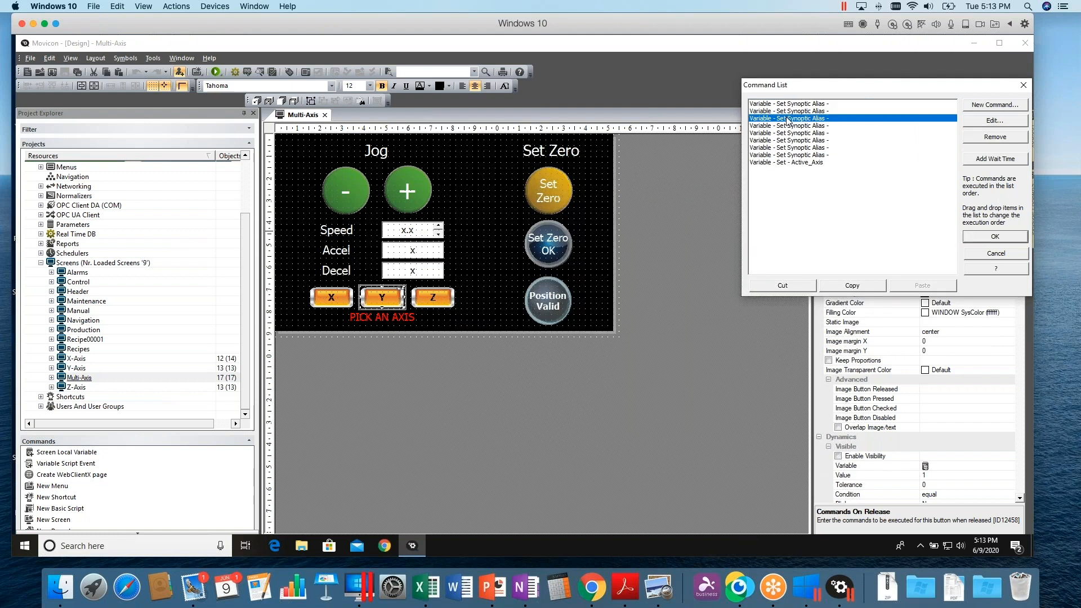
click(971, 121)
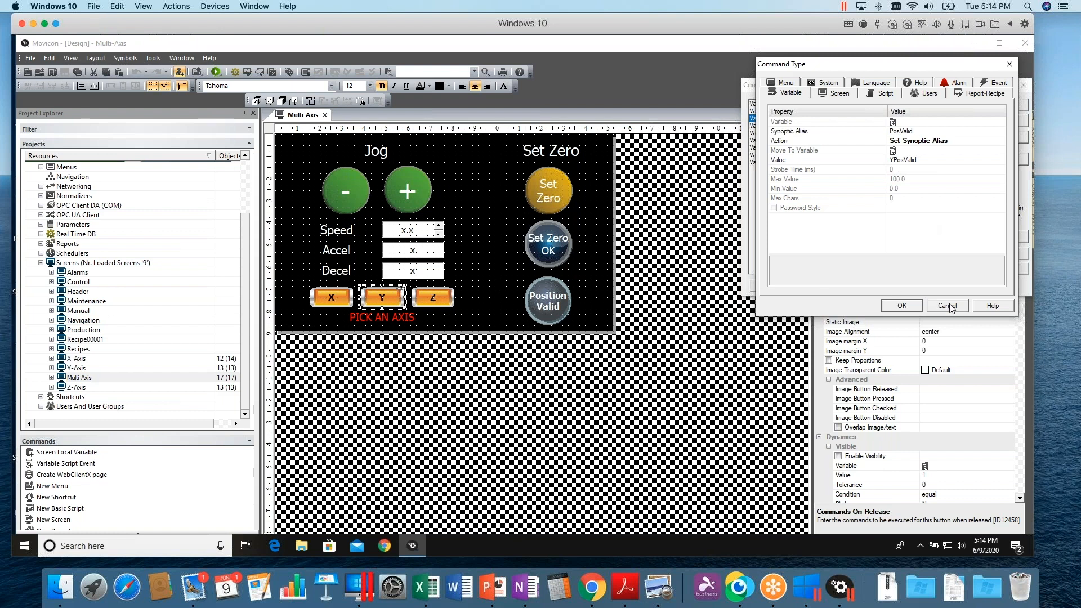
click(902, 305)
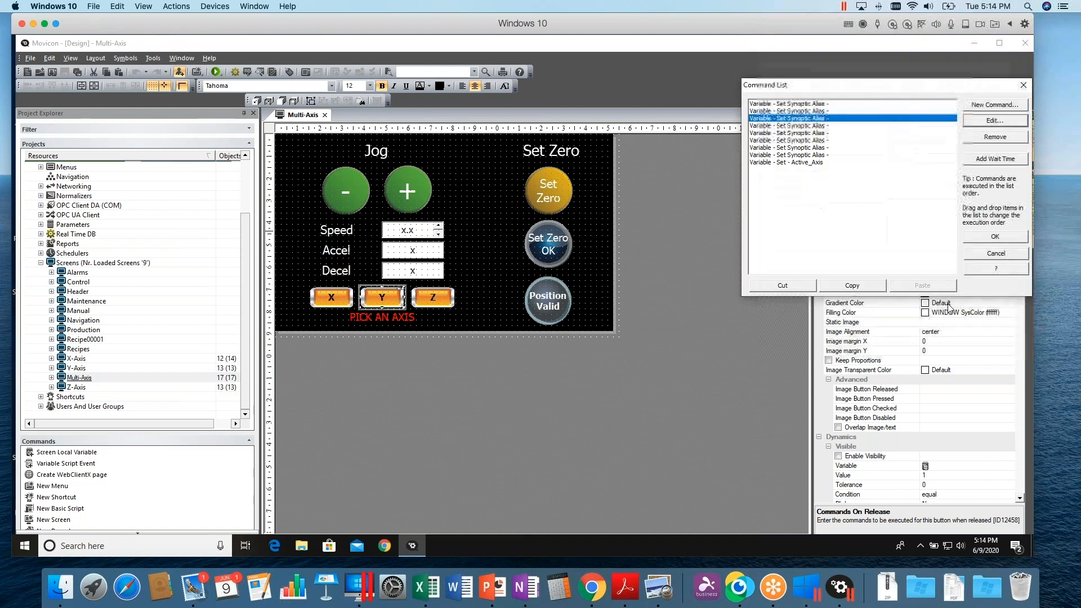
click(981, 255)
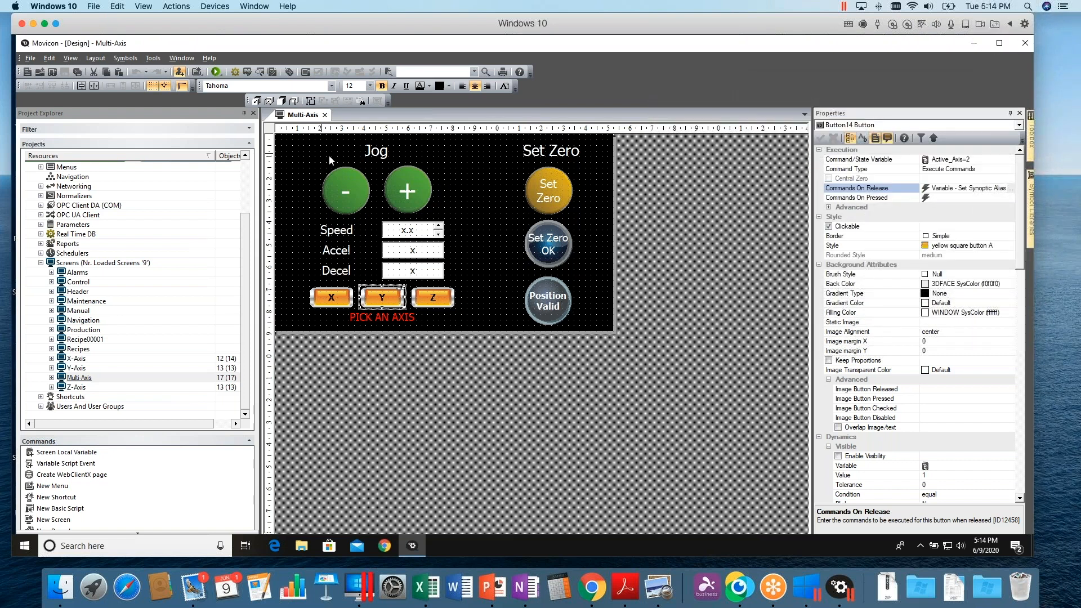
Close the Multi-Axis screen, select the X-Axis screen, and start the project in runtime
click(325, 114)
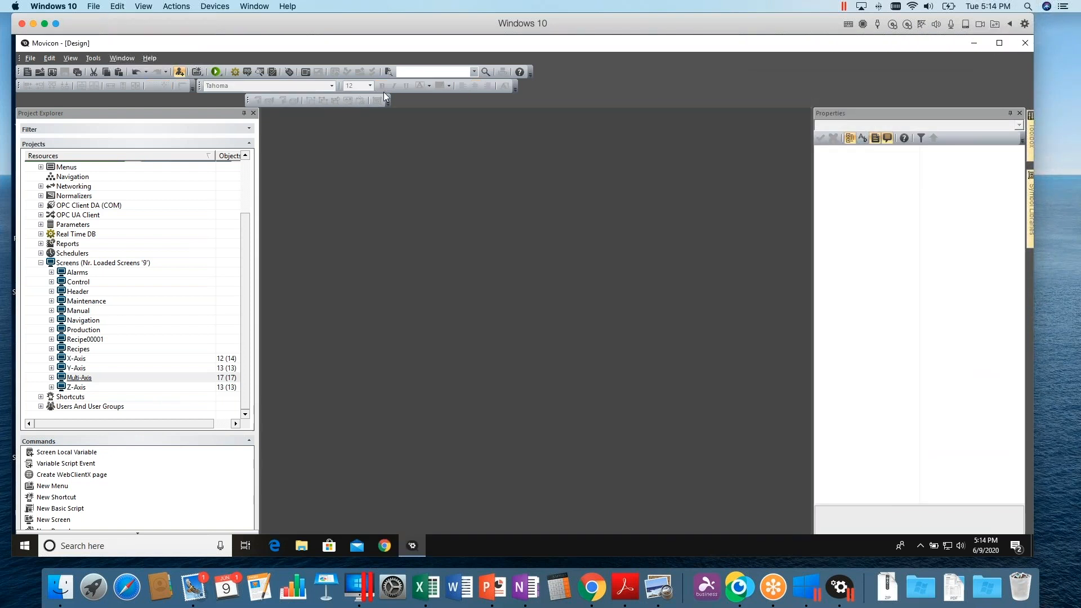
click(73, 359)
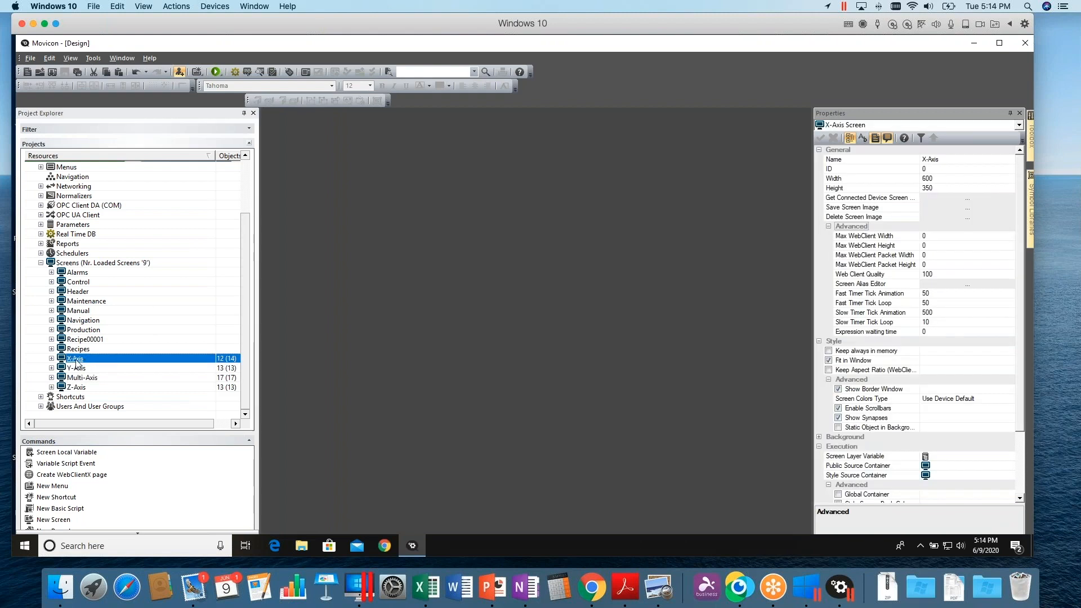
click(216, 72)
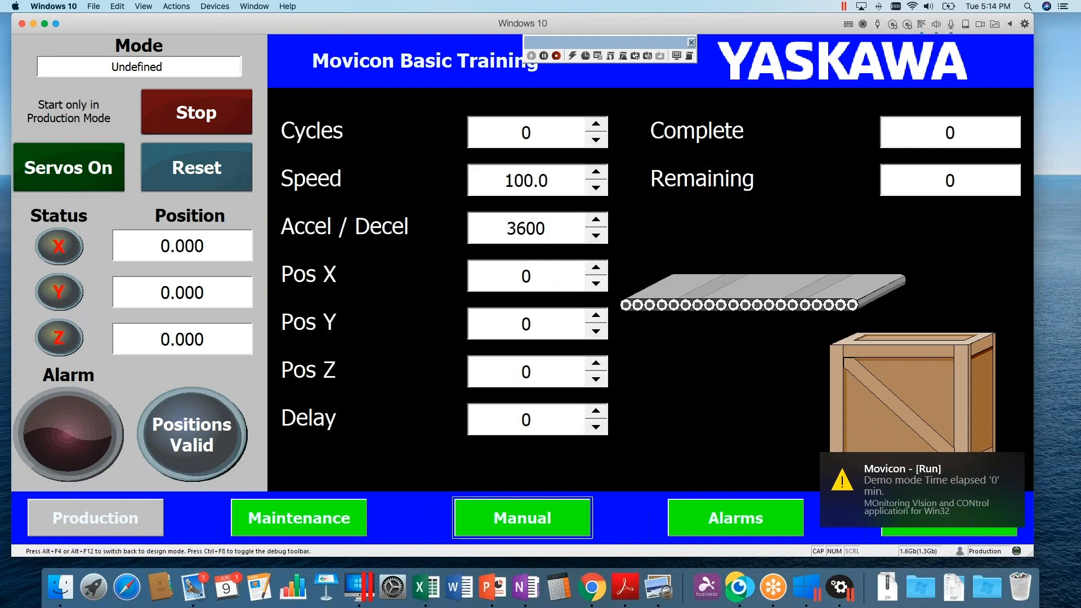
Open the Manual page's Multi-Axis tab and pick the X, Y and Z axes in turn
click(553, 508)
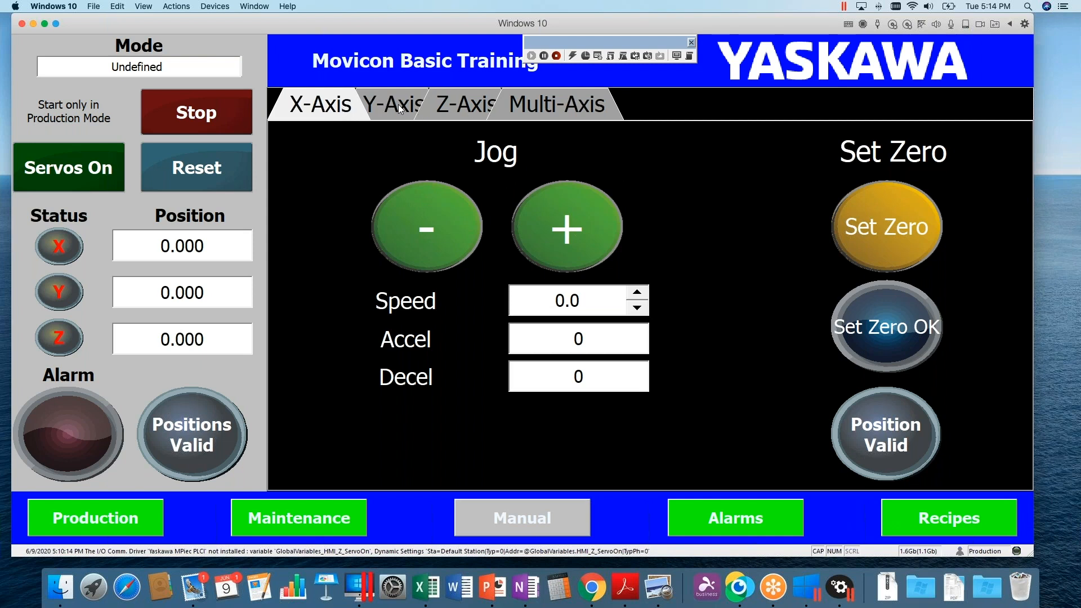
click(544, 104)
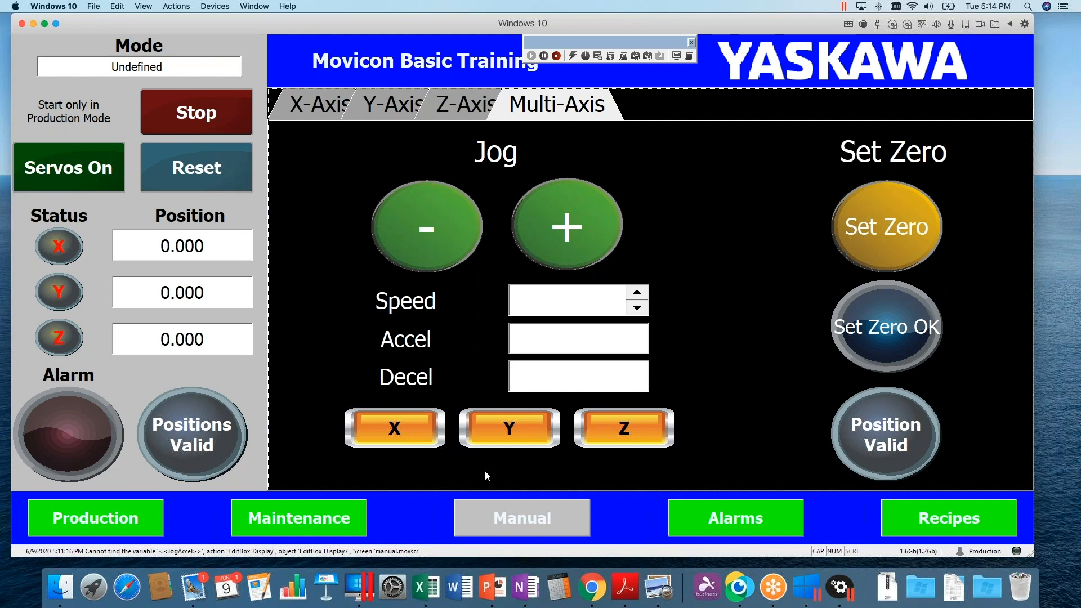
click(418, 435)
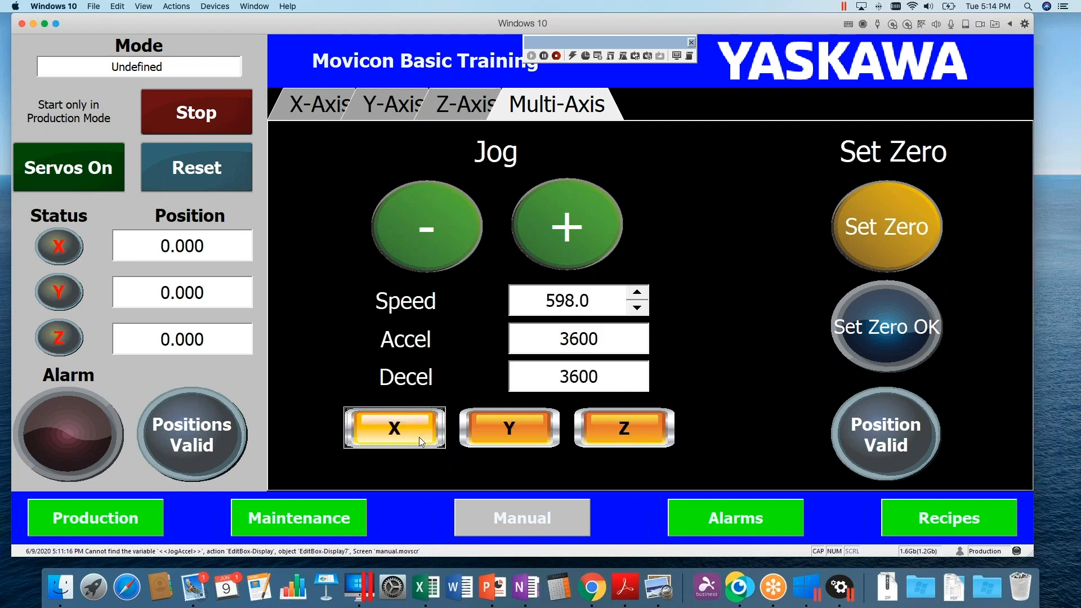
click(518, 423)
click(617, 422)
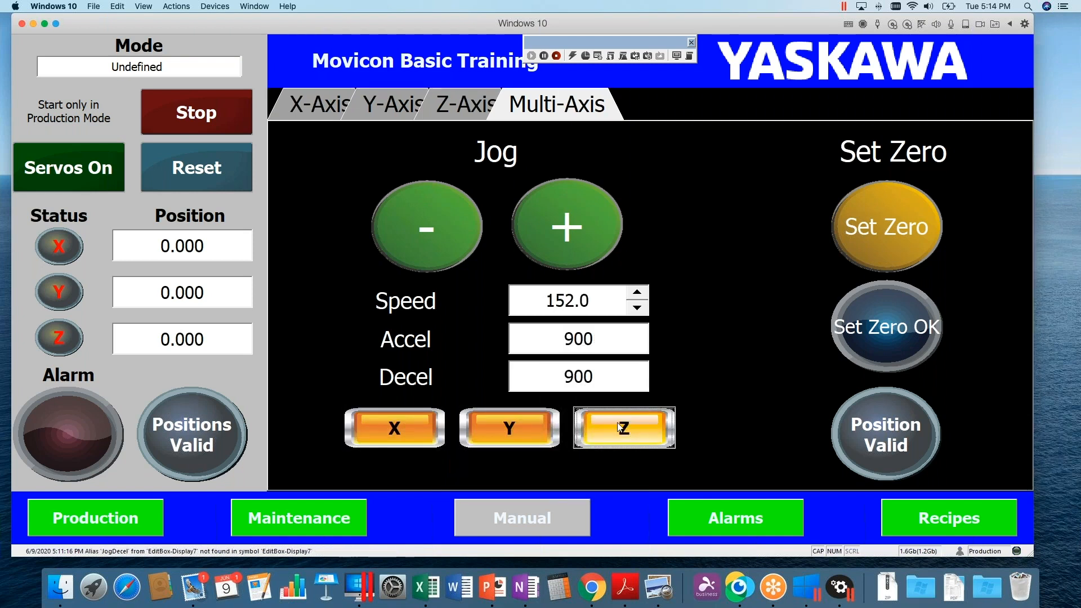